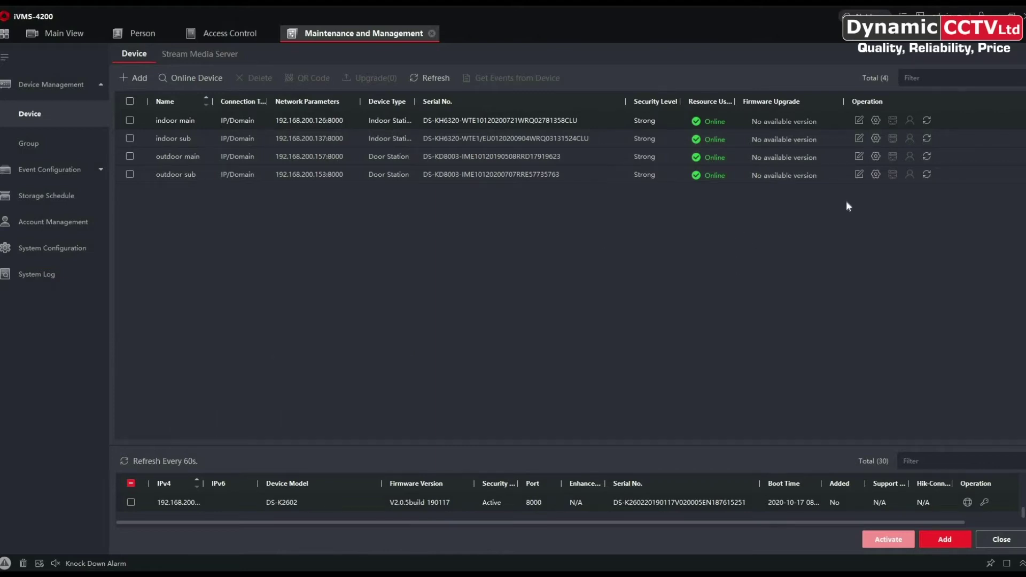
{"action": "left_click", "coordinate": [903, 14]}
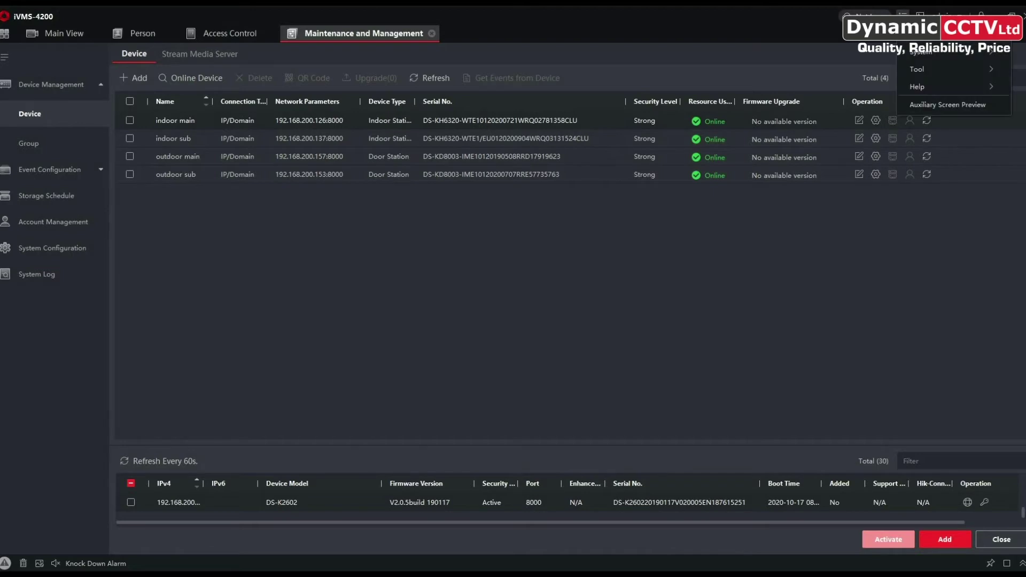
{"action": "mouse_move", "coordinate": [918, 87]}
{"action": "left_click", "coordinate": [840, 102]}
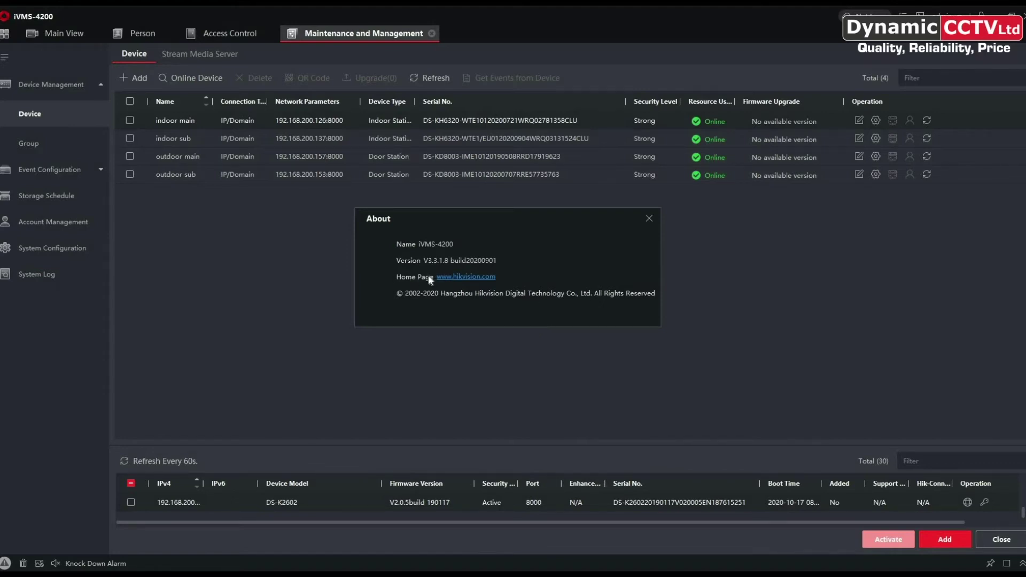
{"action": "left_click", "coordinate": [651, 216]}
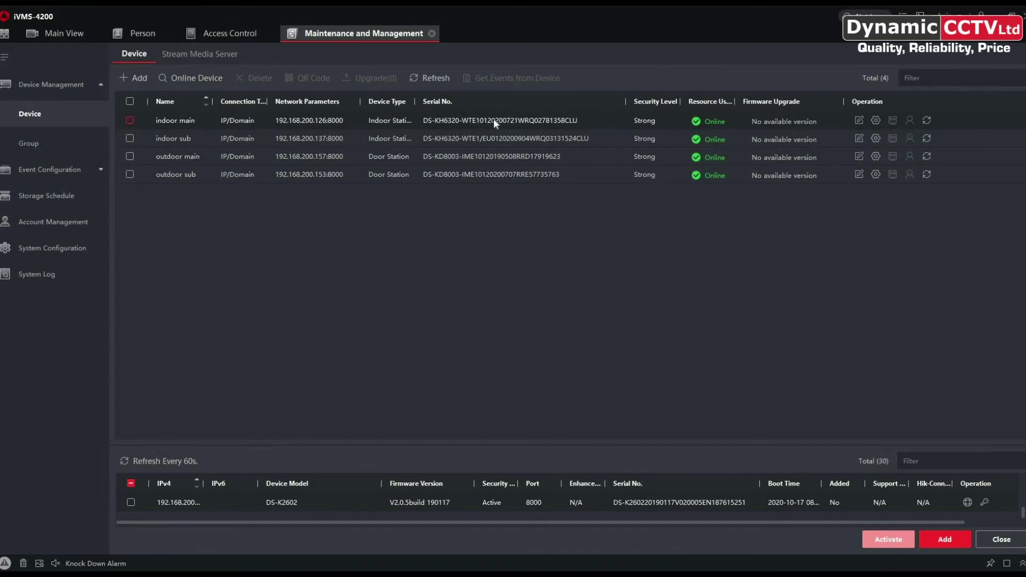
Enter the SIP password in the indoor main station's Group Network Settings and save it.
{"action": "left_click", "coordinate": [877, 120]}
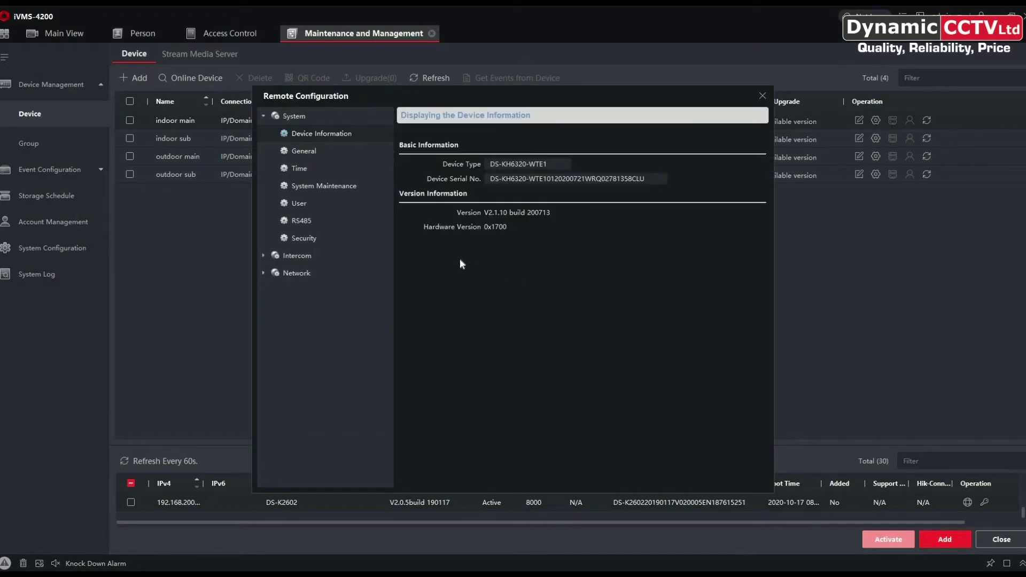
{"action": "left_click", "coordinate": [264, 273]}
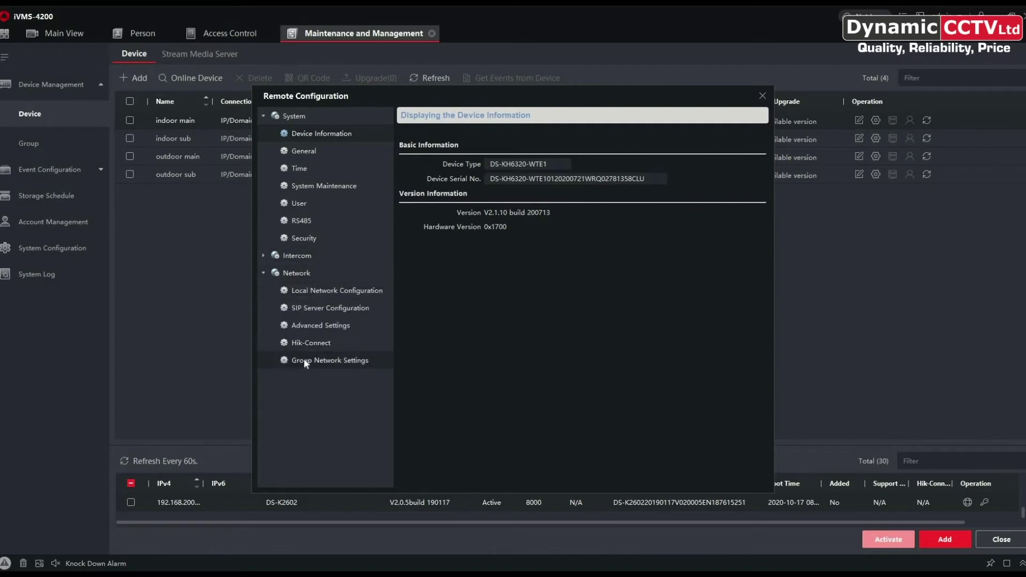
{"action": "left_click", "coordinate": [330, 363]}
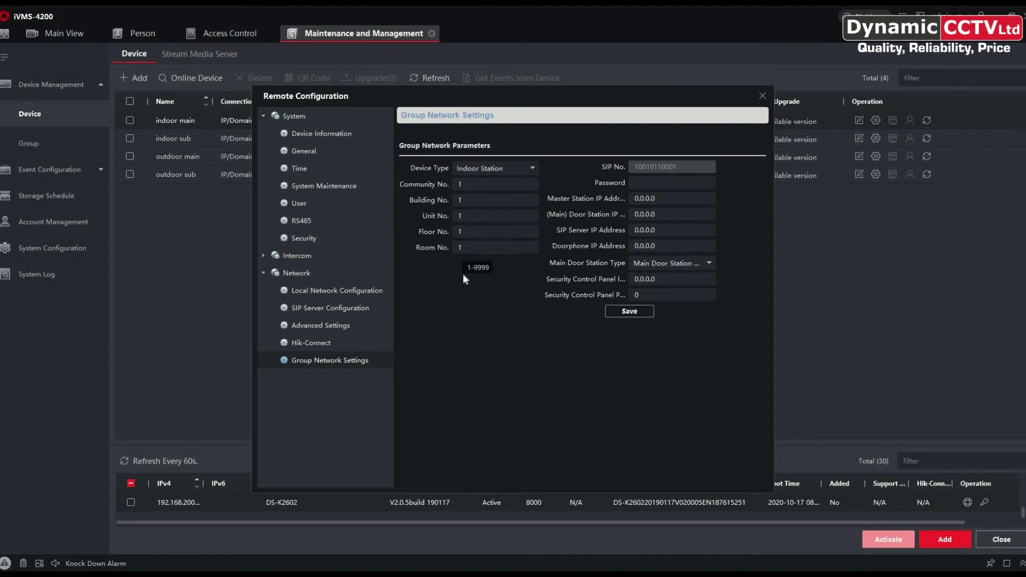
{"action": "key", "text": "Tab"}
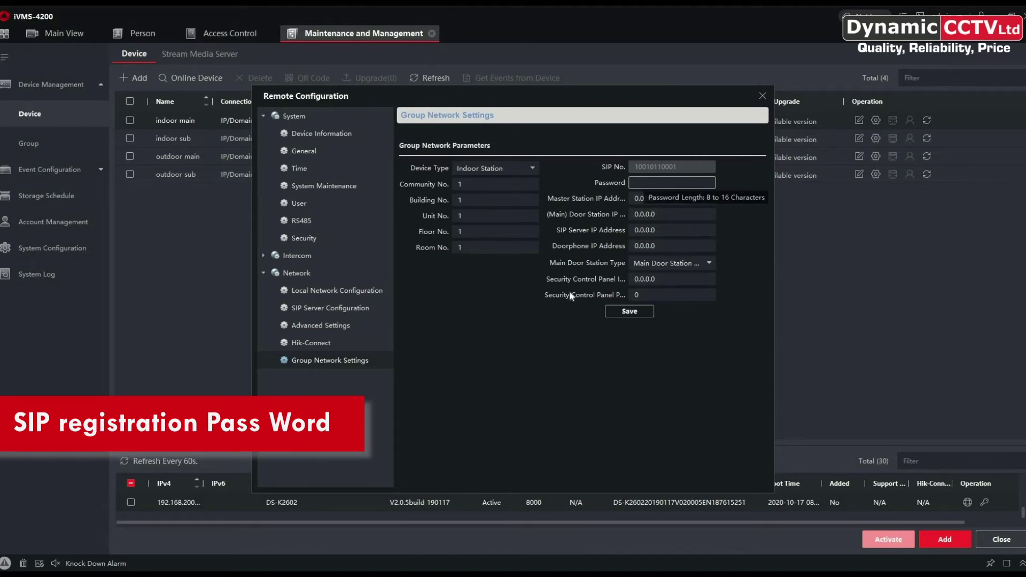
{"action": "type", "text": "********"}
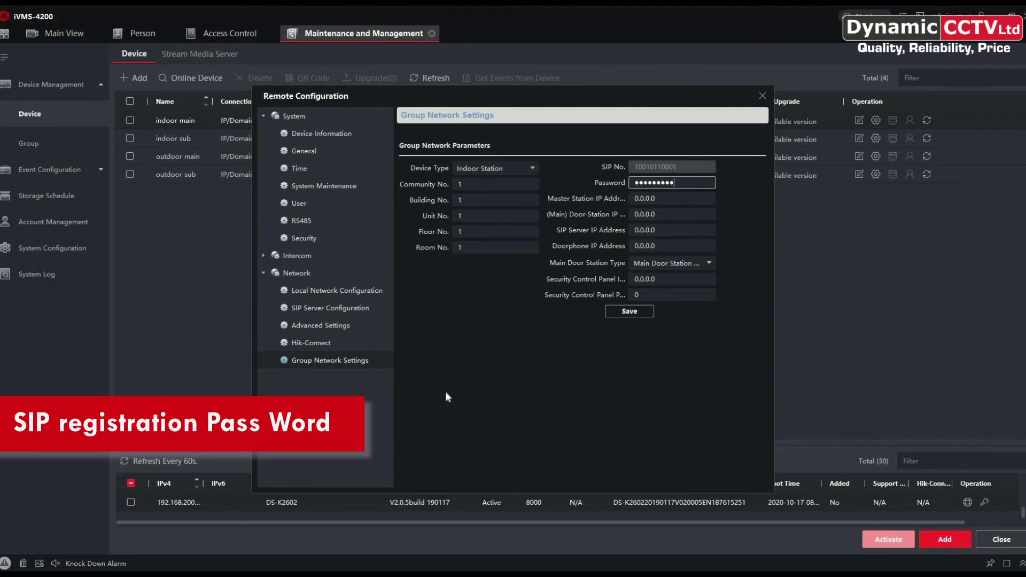
{"action": "left_click", "coordinate": [632, 315]}
{"action": "left_click", "coordinate": [633, 314]}
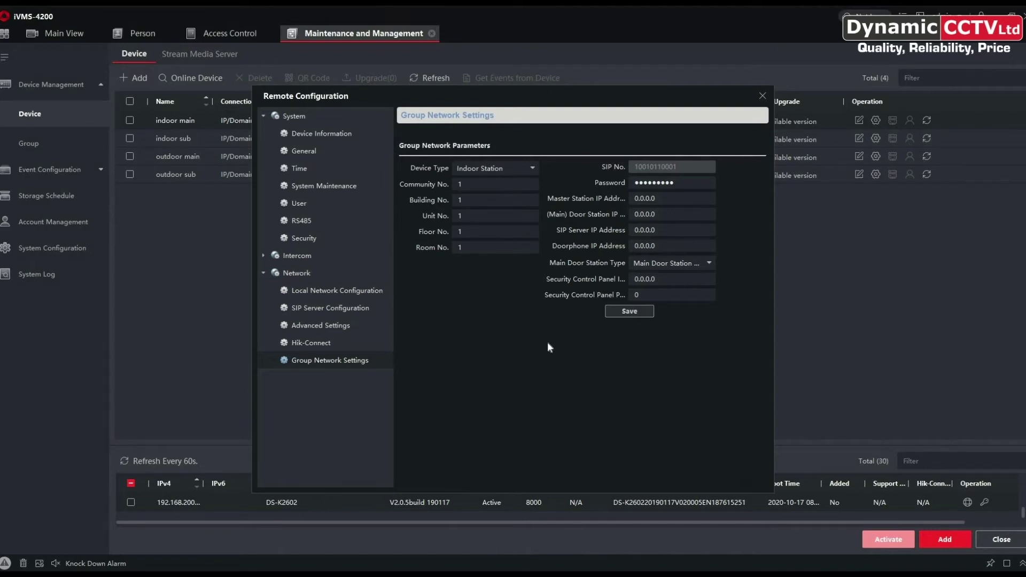
{"action": "left_click", "coordinate": [763, 95]}
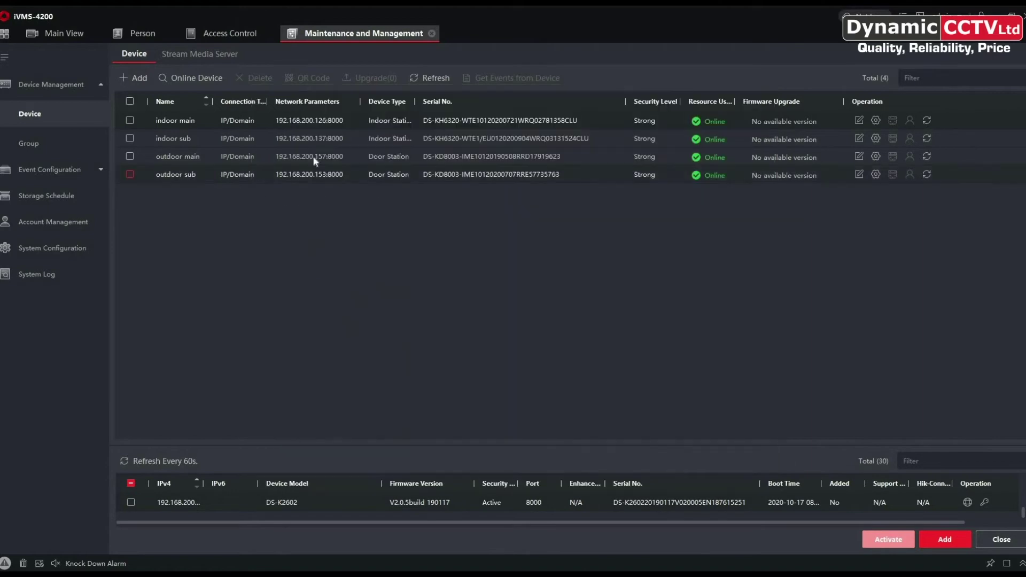
Open the outdoor main station's Press Button to Call settings and view the Sub Module buttons.
{"action": "left_click", "coordinate": [876, 156]}
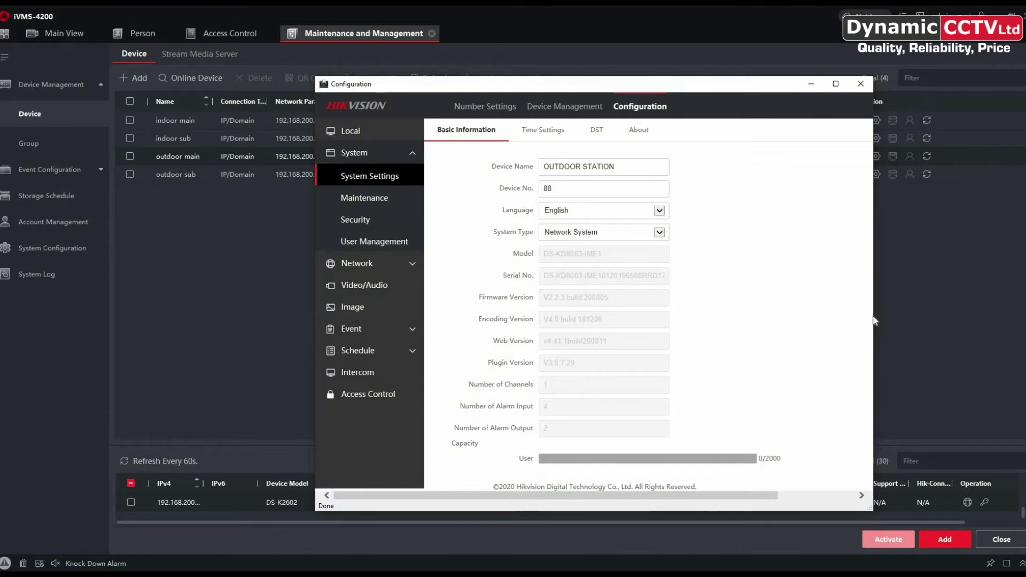
{"action": "left_click", "coordinate": [356, 372]}
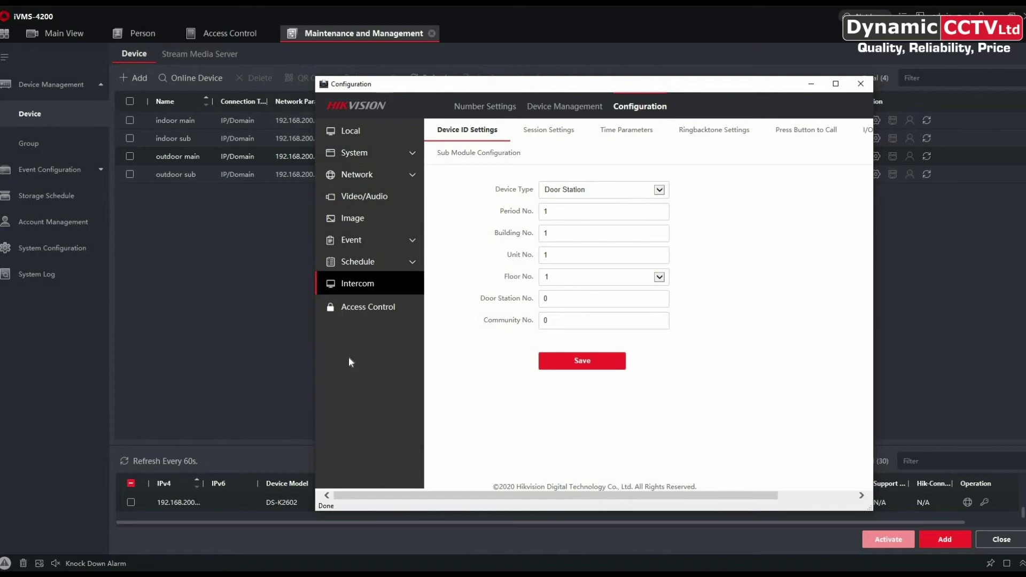
{"action": "left_click", "coordinate": [792, 135]}
{"action": "left_click", "coordinate": [589, 237]}
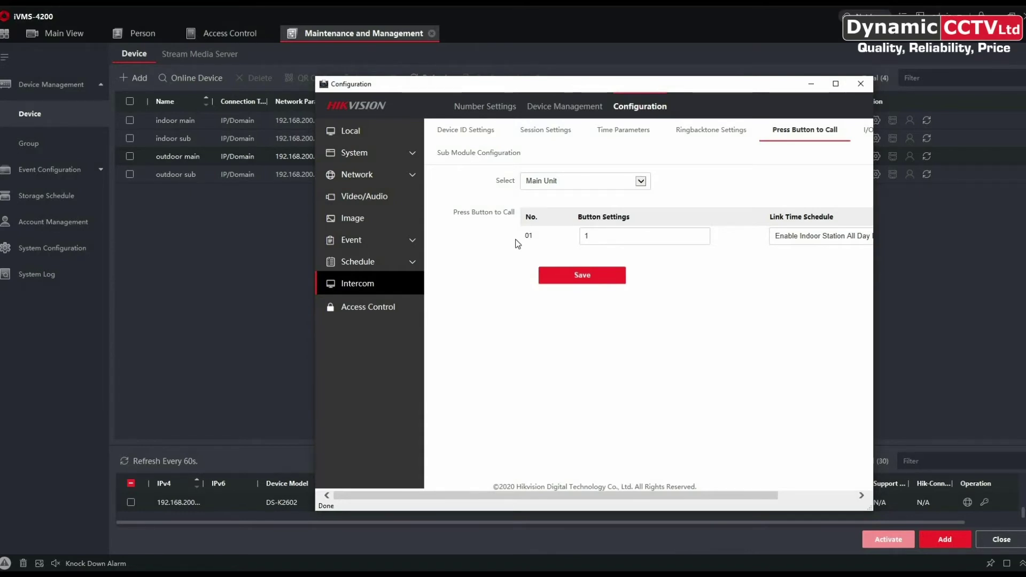
{"action": "left_click", "coordinate": [640, 181]}
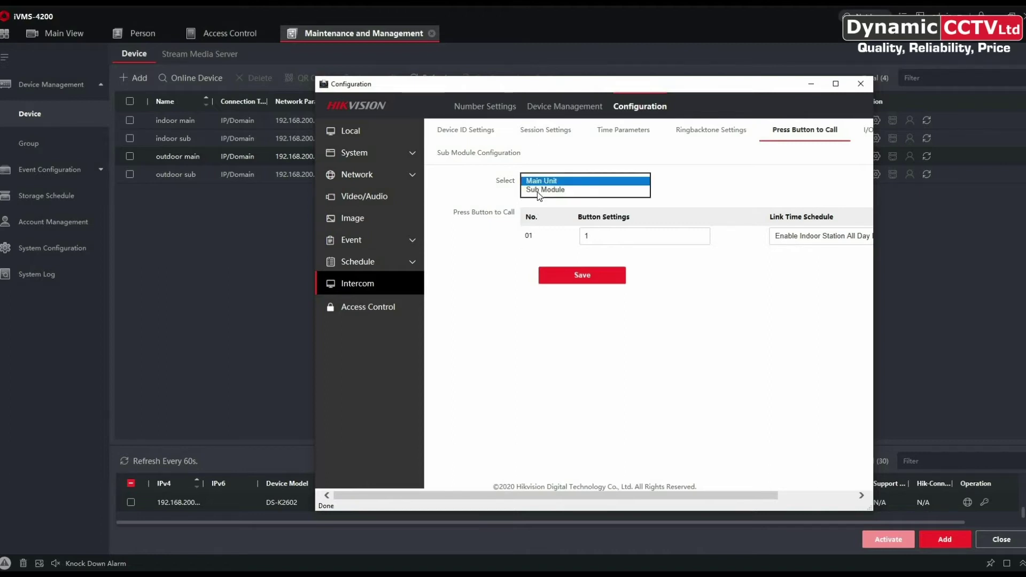
{"action": "left_click", "coordinate": [541, 190]}
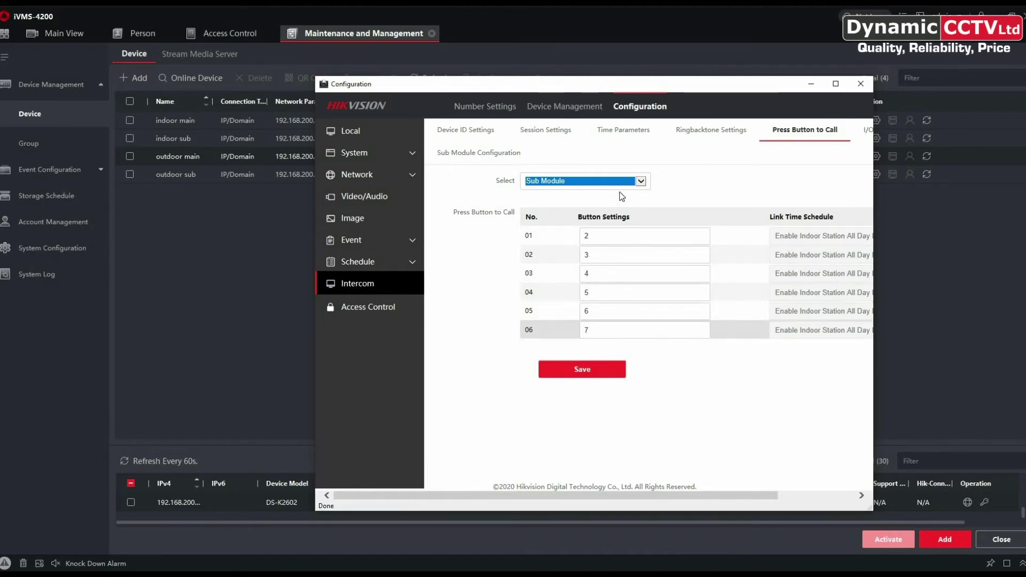
Link Main Unit button 01 to the Enable Indoor Station All Day by Default schedule and save.
{"action": "left_click", "coordinate": [643, 180]}
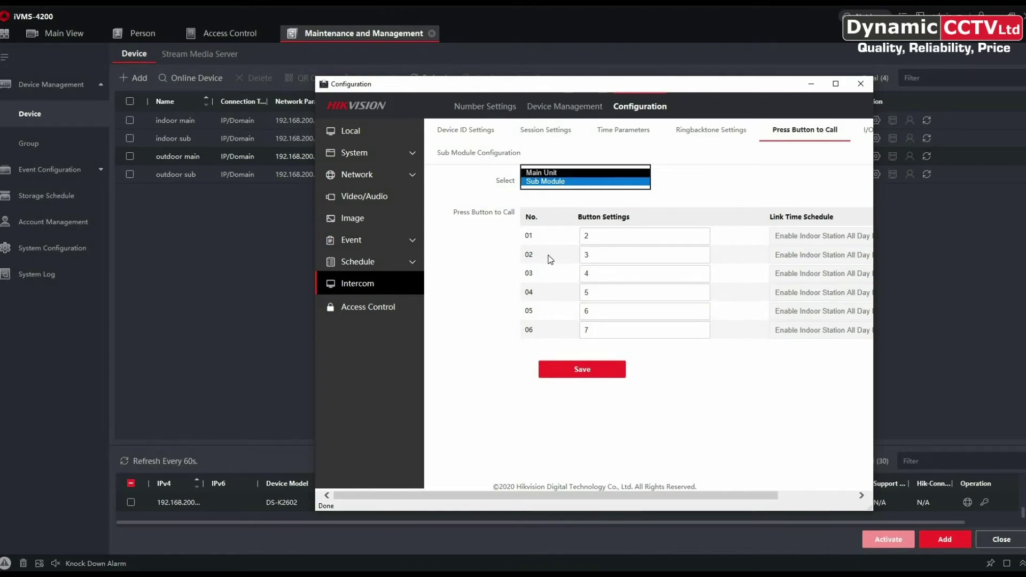
{"action": "left_click", "coordinate": [545, 172]}
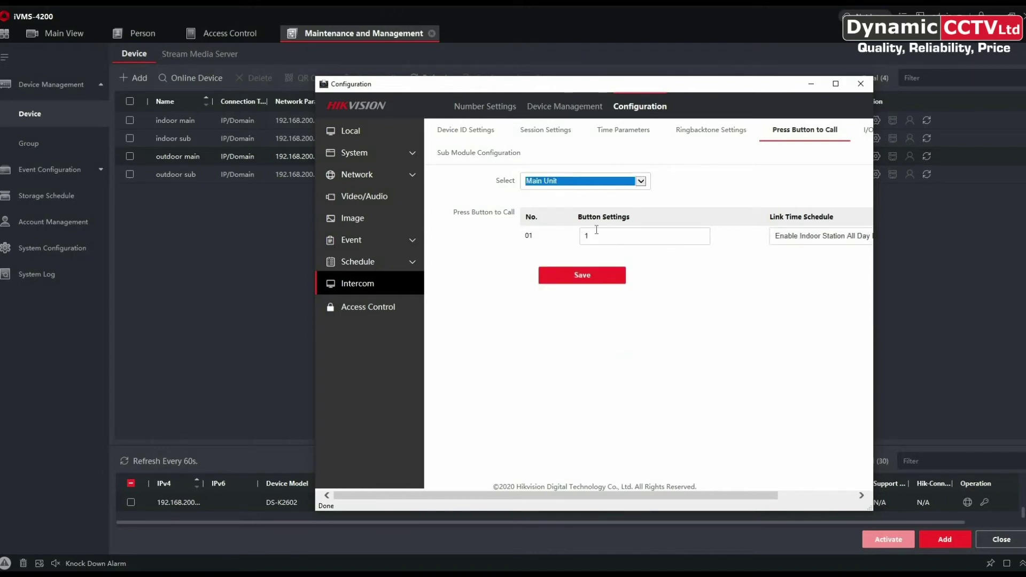
{"action": "left_click", "coordinate": [806, 239]}
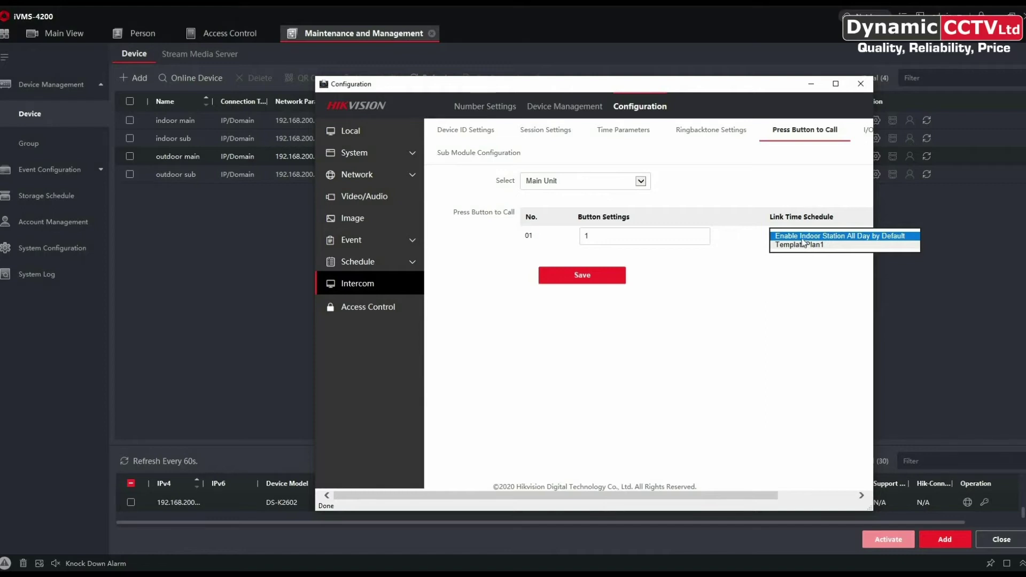
{"action": "left_click", "coordinate": [800, 238]}
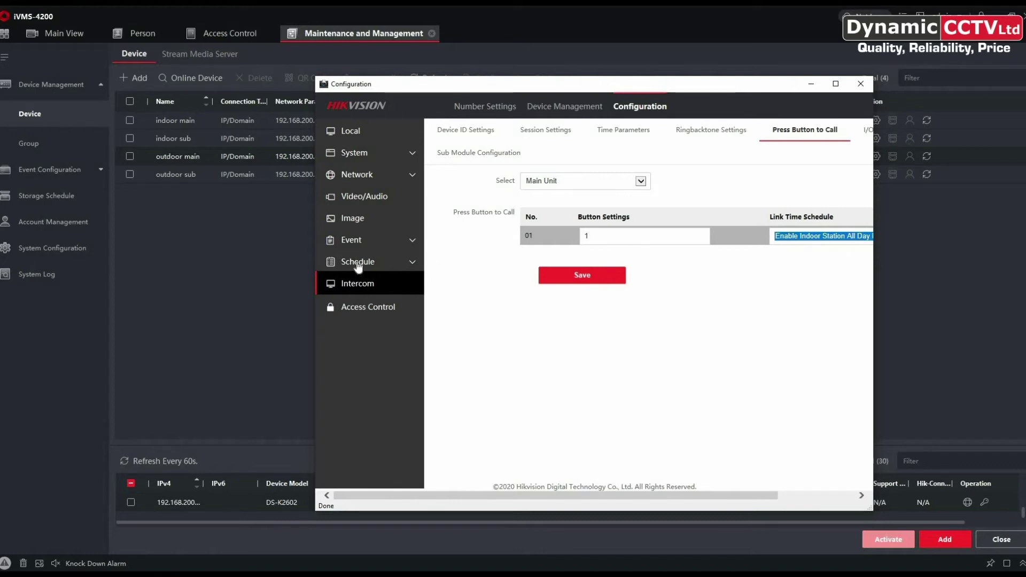
{"action": "left_click", "coordinate": [577, 279]}
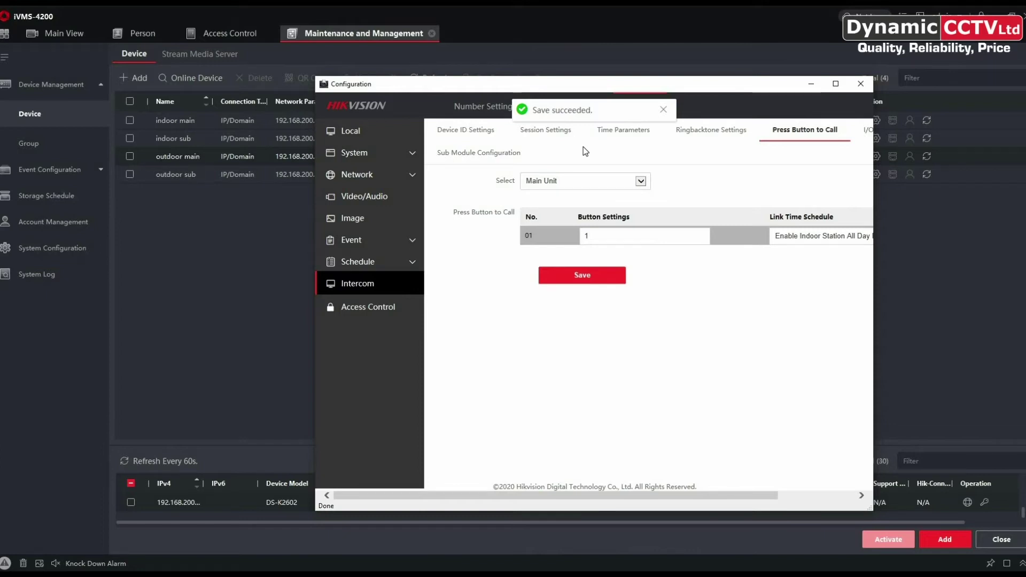
Save a registration password in Intercom Session Settings, then show the Device Management list.
{"action": "left_click", "coordinate": [556, 108]}
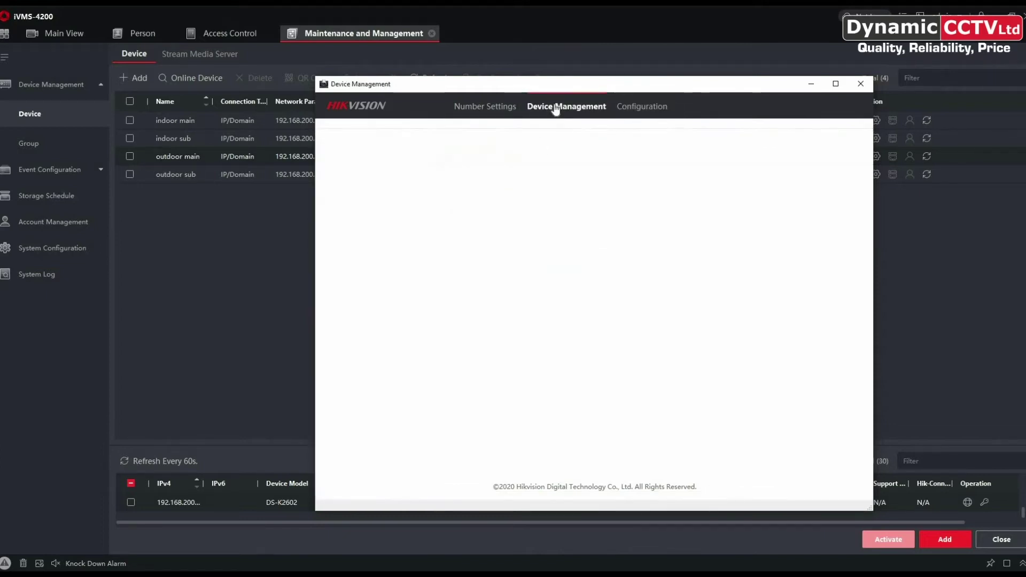
{"action": "left_click", "coordinate": [642, 107]}
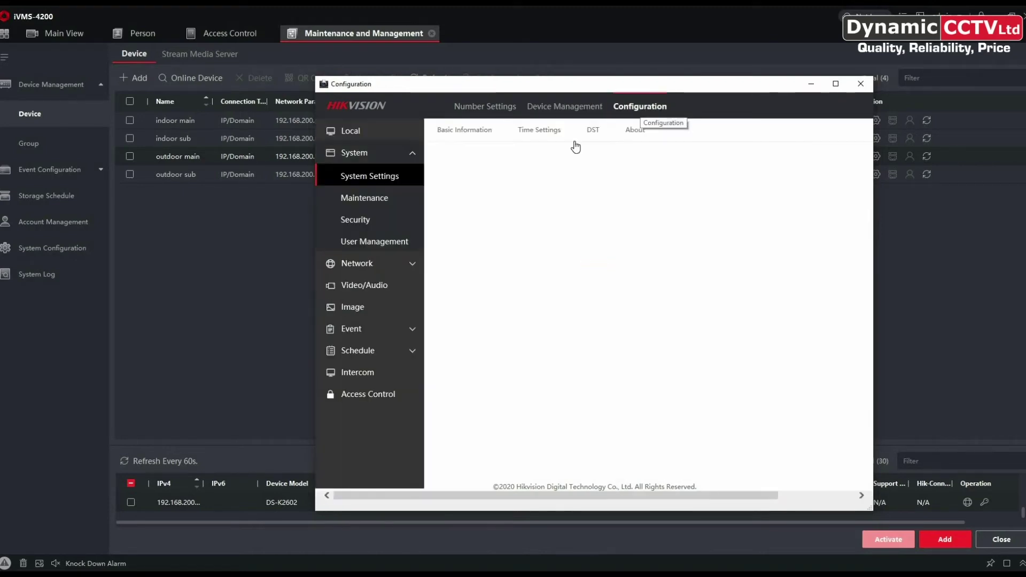
{"action": "left_click", "coordinate": [357, 284]}
{"action": "left_click", "coordinate": [551, 134]}
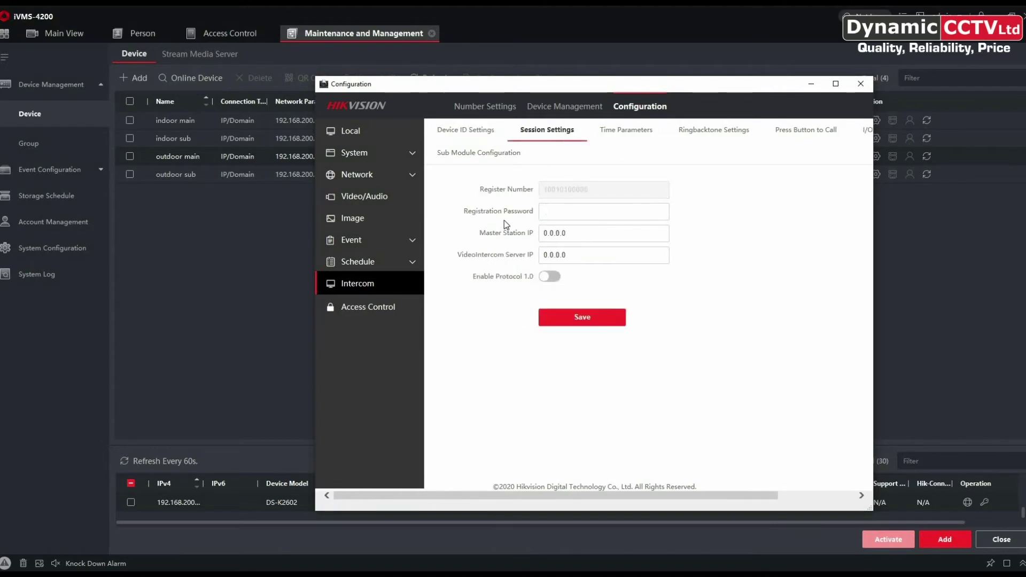
{"action": "left_click", "coordinate": [557, 213]}
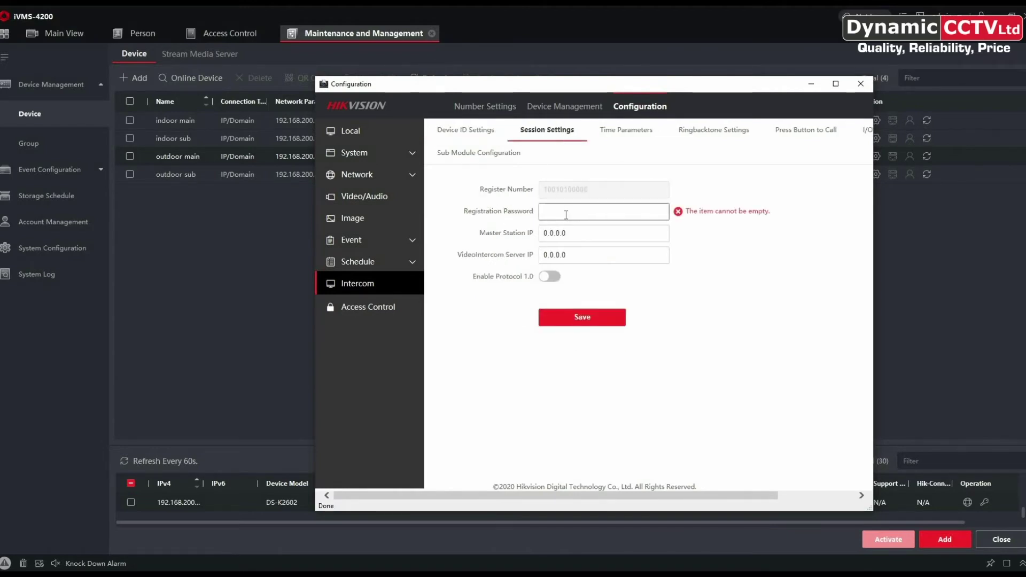
{"action": "type", "text": "123456789"}
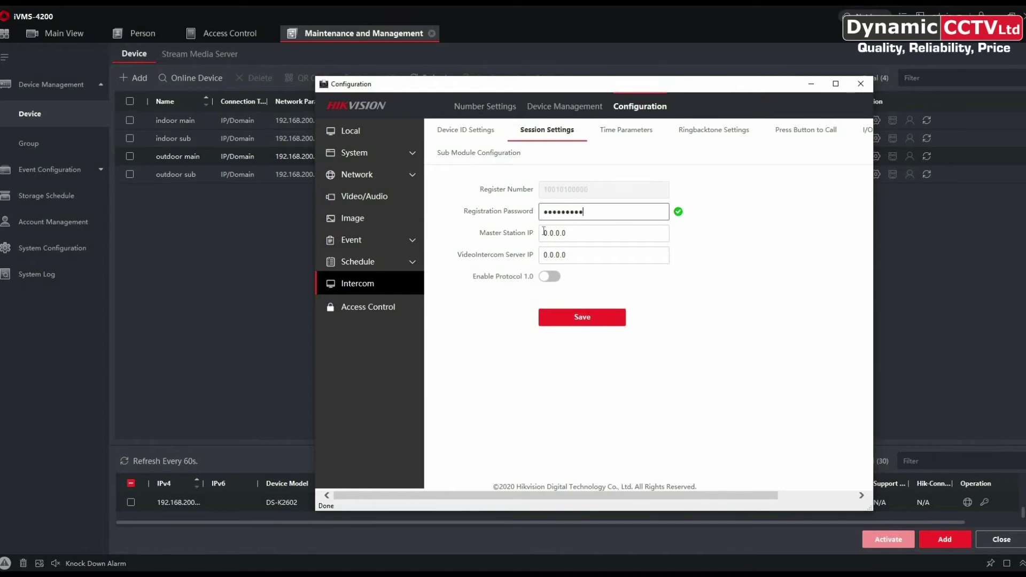
{"action": "left_click", "coordinate": [584, 319]}
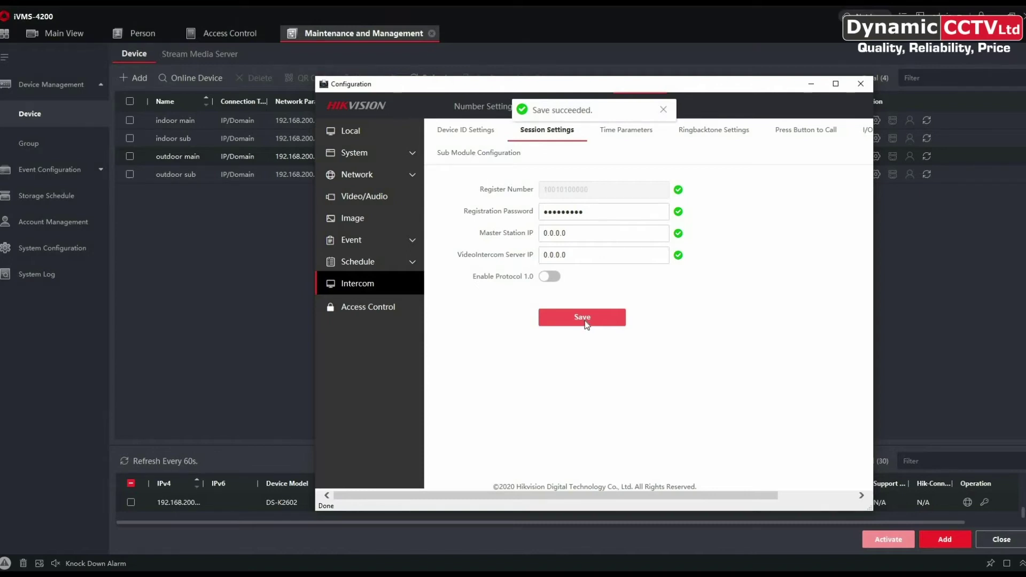
{"action": "left_click", "coordinate": [548, 110]}
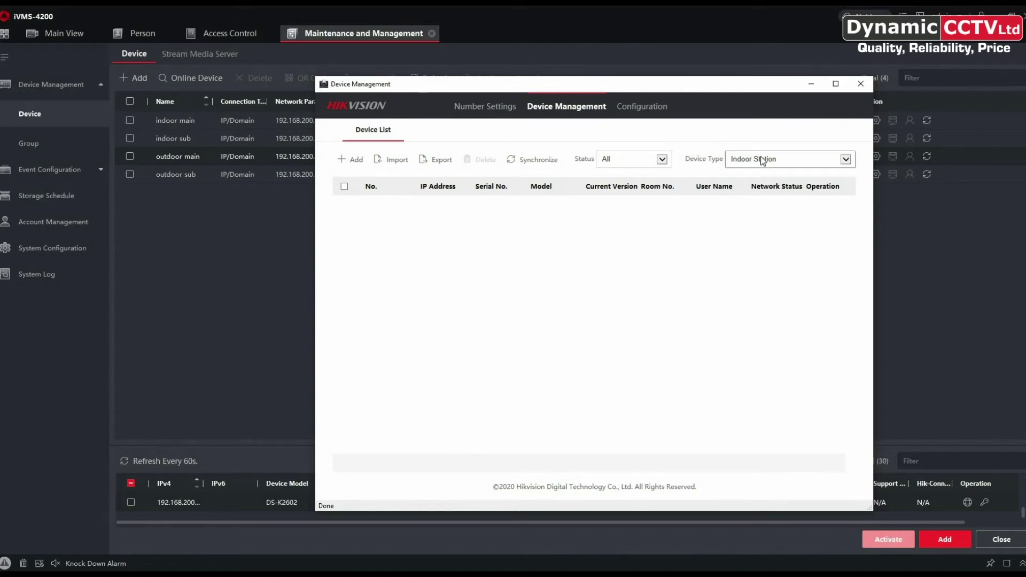
Add an indoor station with its password, registration password and serial number Q02781358.
{"action": "left_click", "coordinate": [350, 160]}
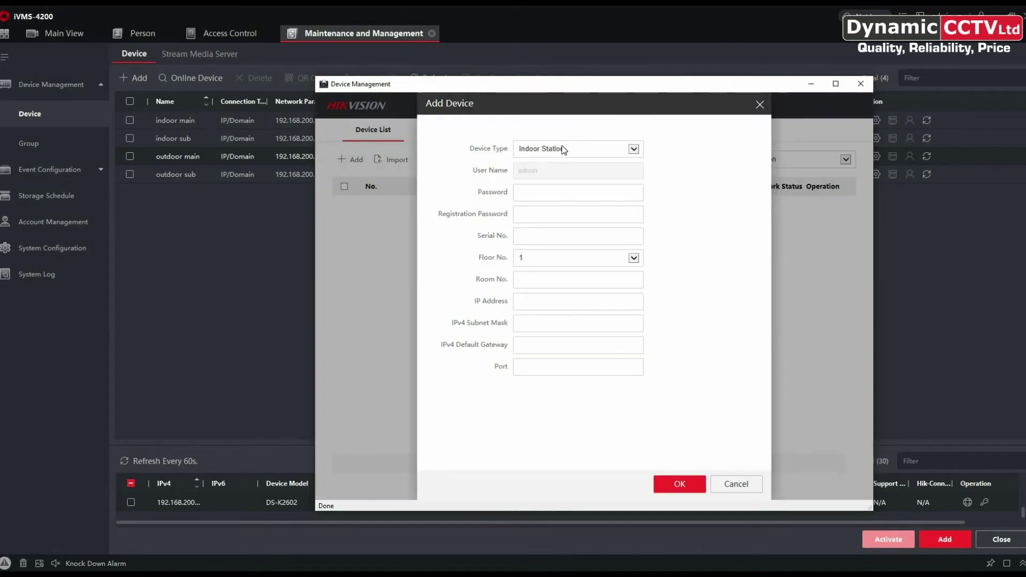
{"action": "left_click", "coordinate": [523, 193]}
{"action": "type", "text": "hik123456"}
{"action": "key", "text": "Tab"}
{"action": "type", "text": "hik1234"}
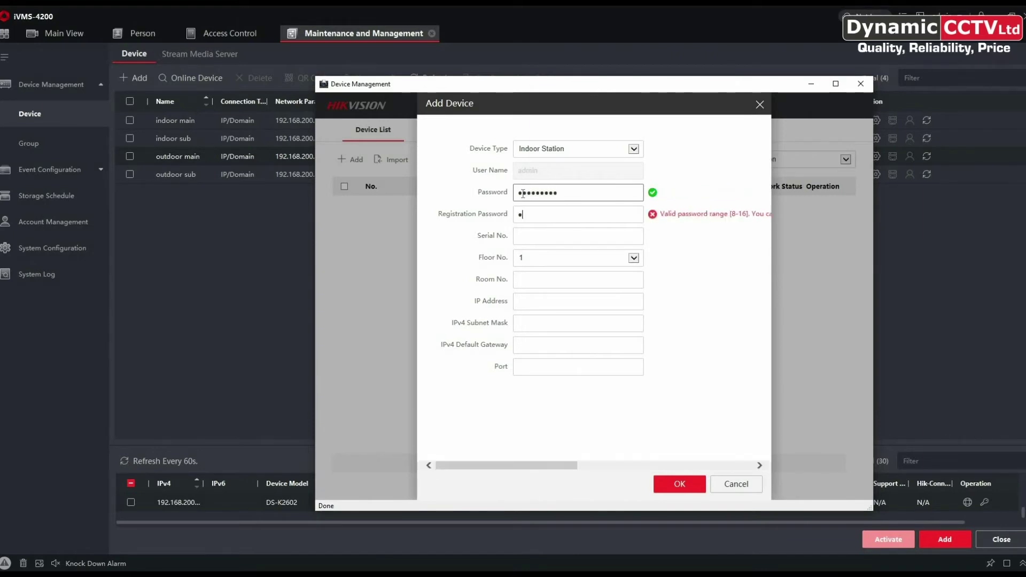
{"action": "type", "text": "56"}
{"action": "key", "text": "Tab"}
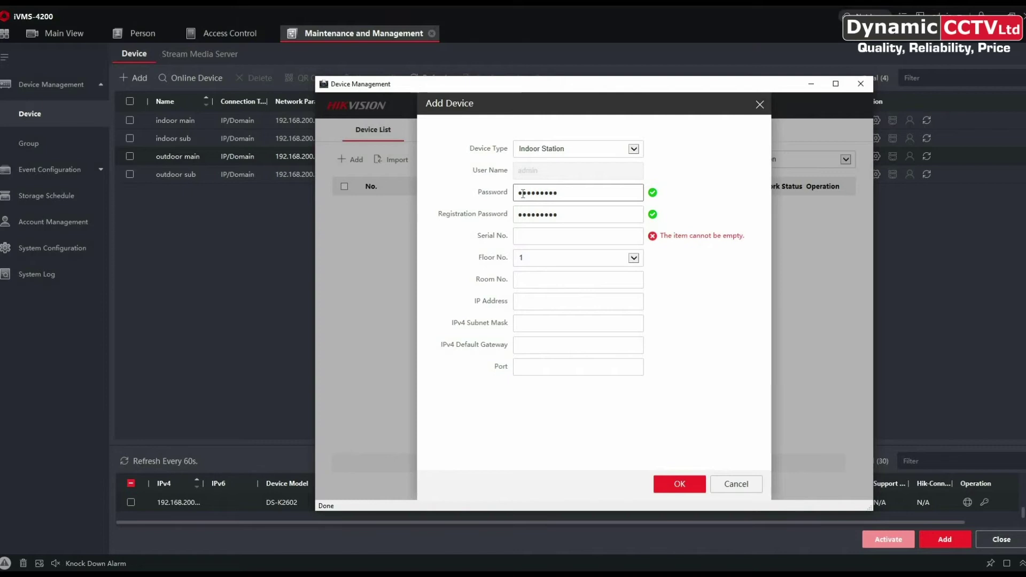
{"action": "type", "text": "Q02781358"}
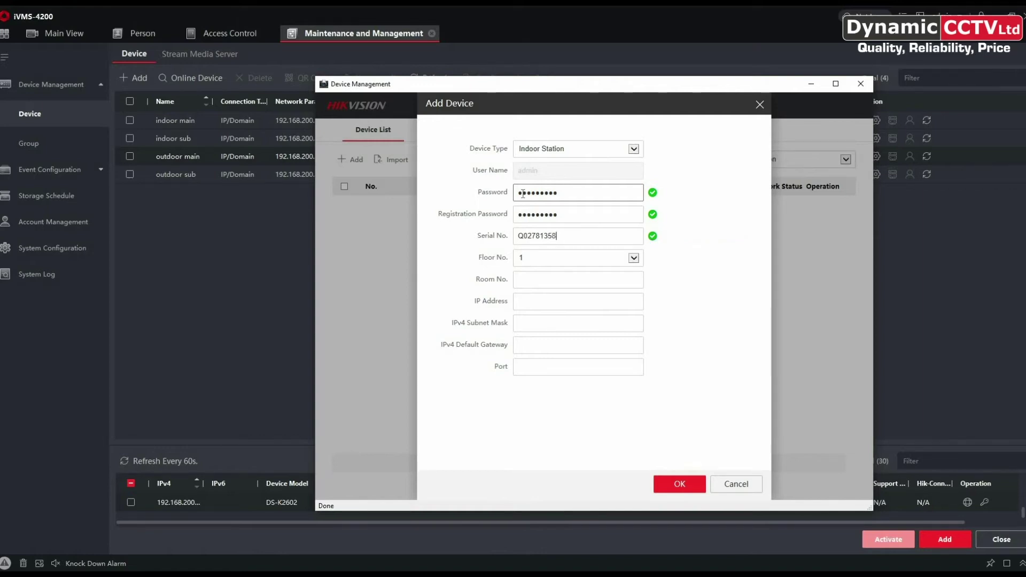
Set room 1, IP 192.168.200.126, mask 255.255.255.0, gateway 192.168.200.254, port 8000 and confirm.
{"action": "left_click", "coordinate": [545, 283]}
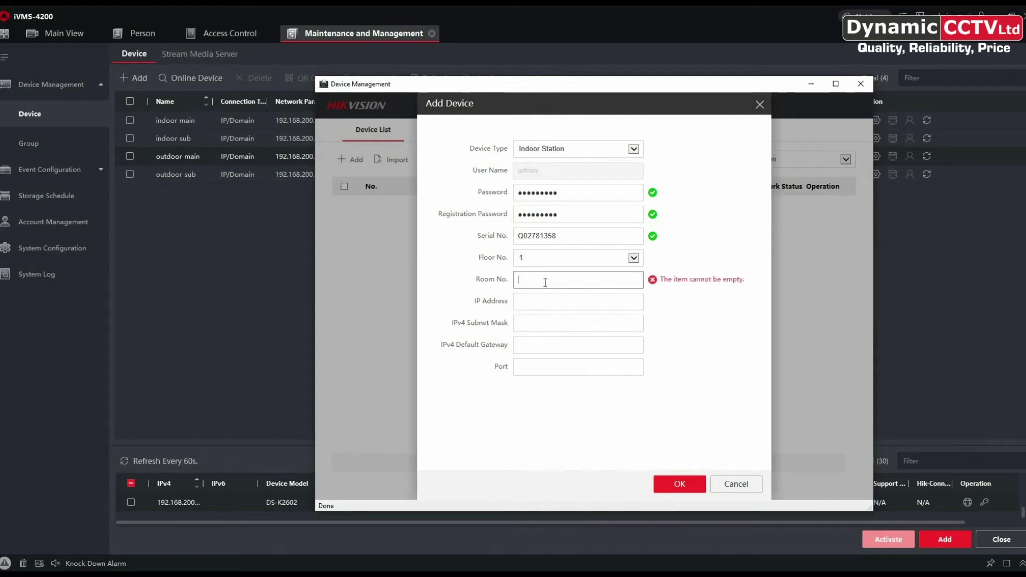
{"action": "type", "text": "1"}
{"action": "left_click", "coordinate": [536, 304]}
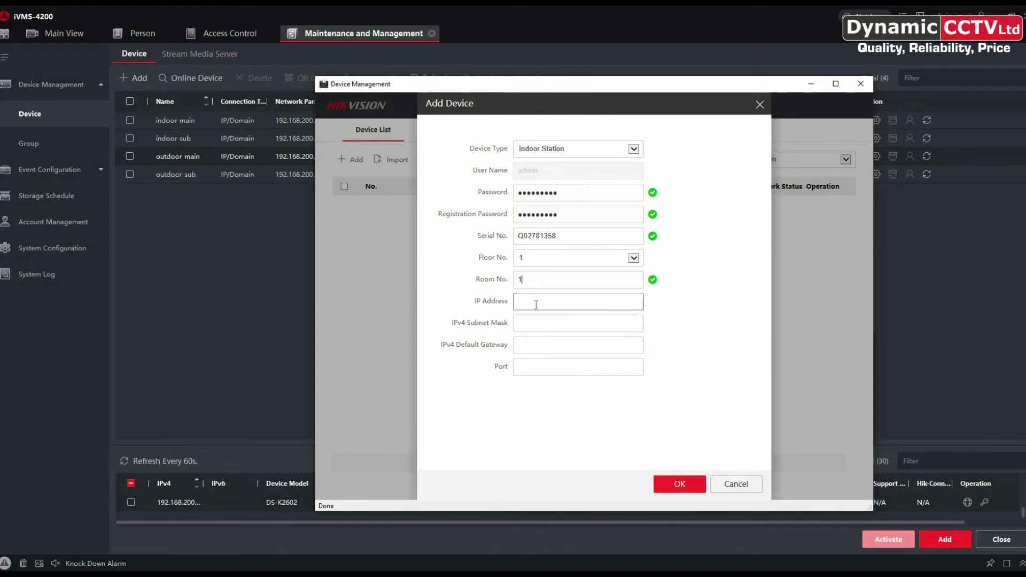
{"action": "type", "text": "192.168.200.126"}
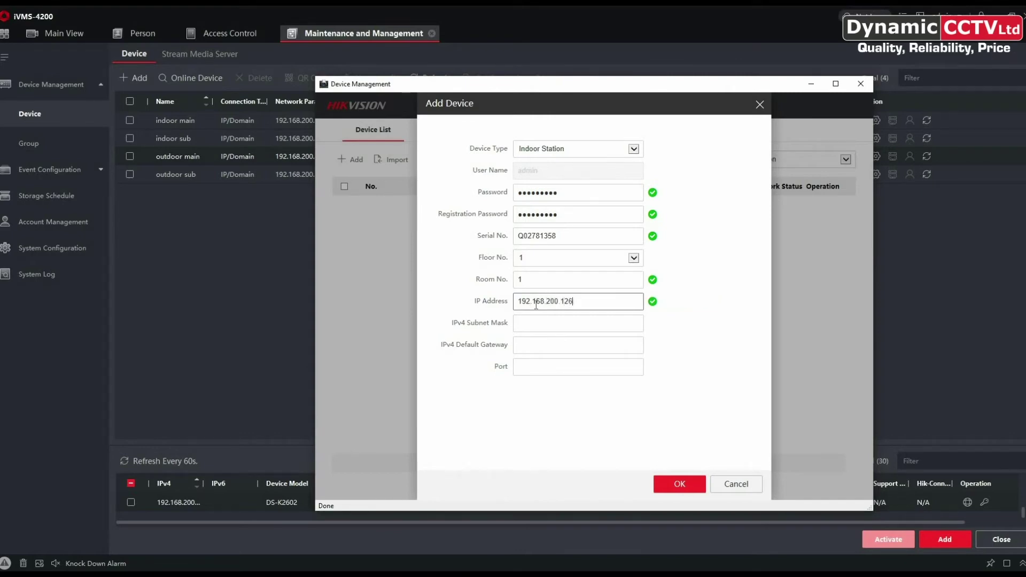
{"action": "left_click", "coordinate": [541, 325]}
{"action": "type", "text": "255.255.255.0"}
{"action": "left_click", "coordinate": [537, 344]}
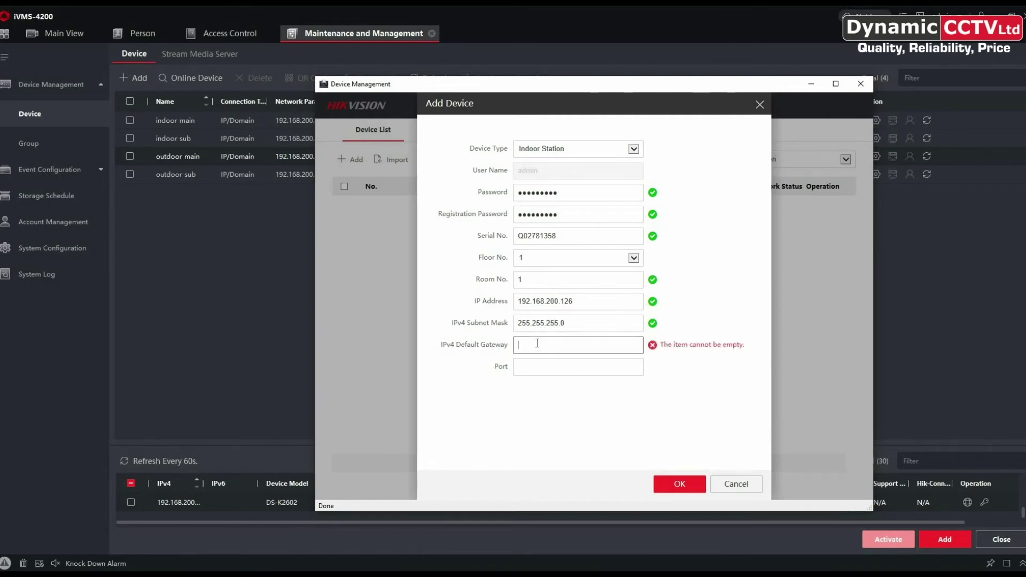
{"action": "type", "text": "192.168.200.254"}
{"action": "key", "text": "Tab"}
{"action": "type", "text": "8000"}
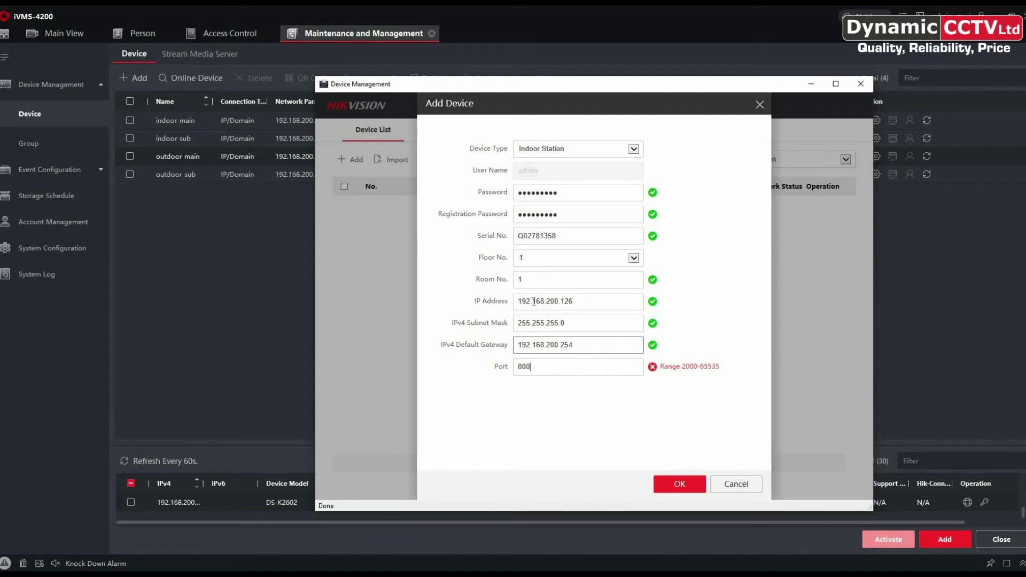
{"action": "left_click", "coordinate": [678, 490]}
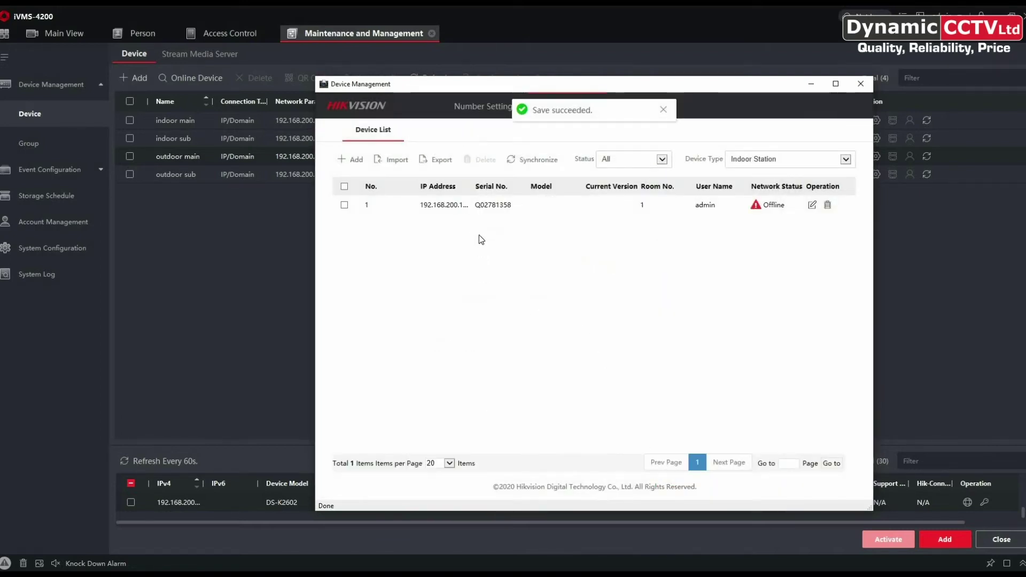
Select the newly added indoor station and synchronize it.
{"action": "mouse_move", "coordinate": [767, 205]}
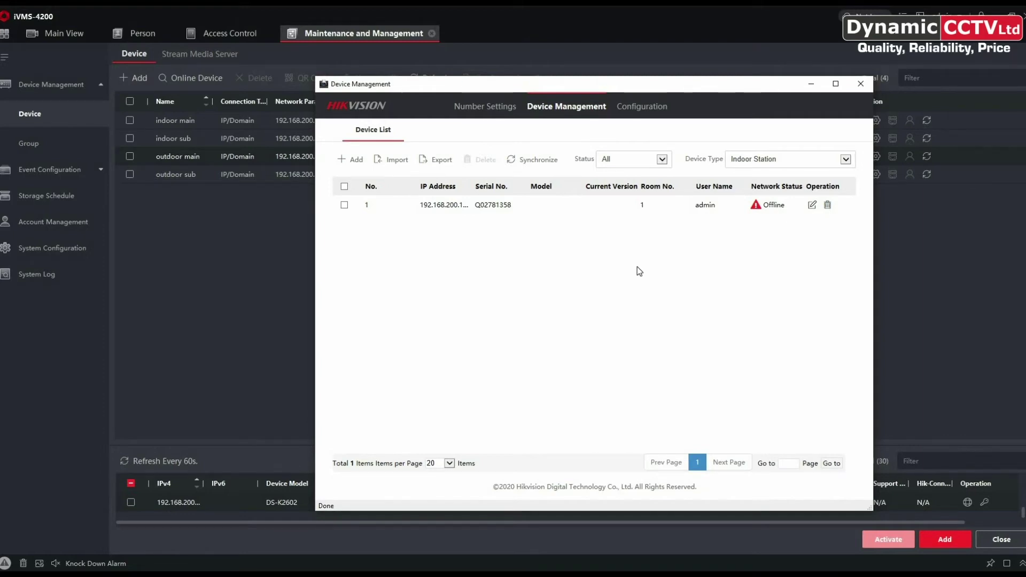
{"action": "left_click", "coordinate": [344, 205]}
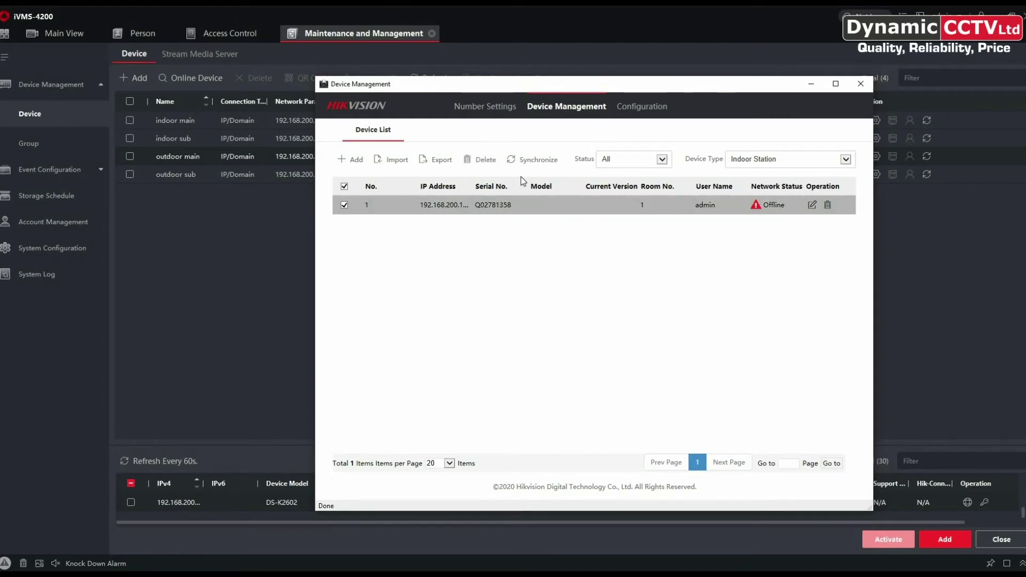
{"action": "left_click", "coordinate": [530, 160]}
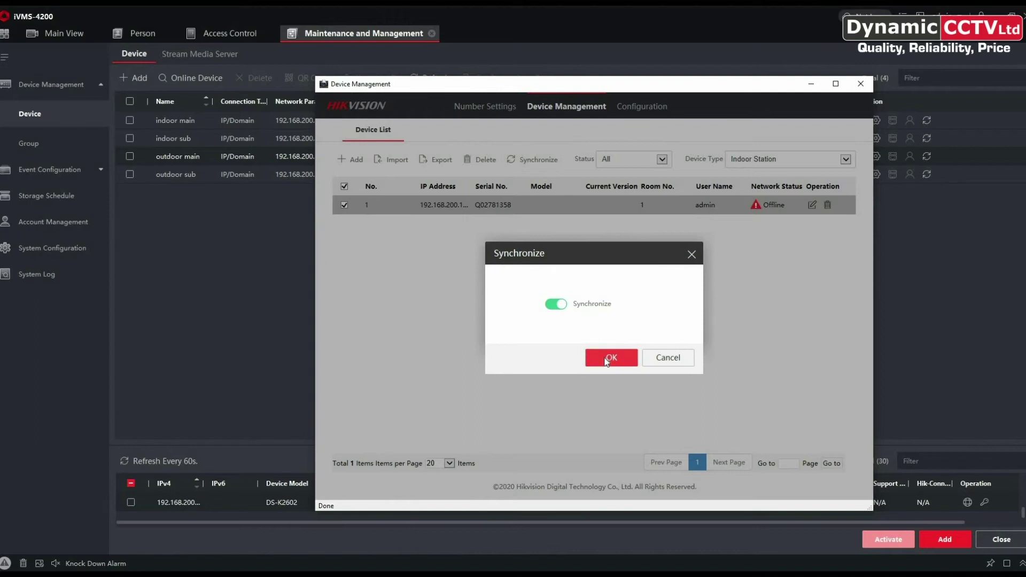
{"action": "left_click", "coordinate": [607, 362]}
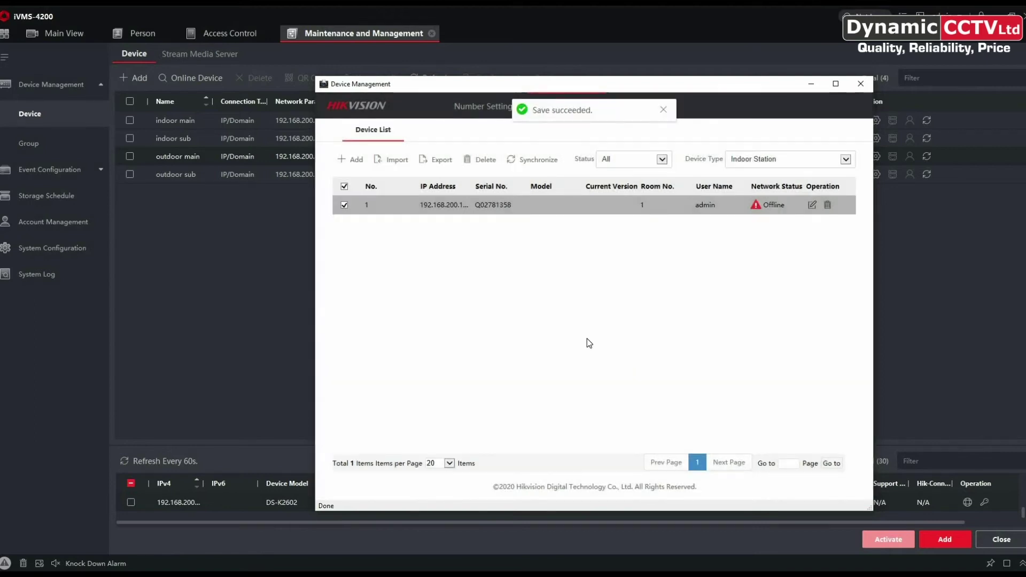
Reopen the outdoor main station's Device Management to check the indoor station is Online, then close it.
{"action": "left_click", "coordinate": [861, 84]}
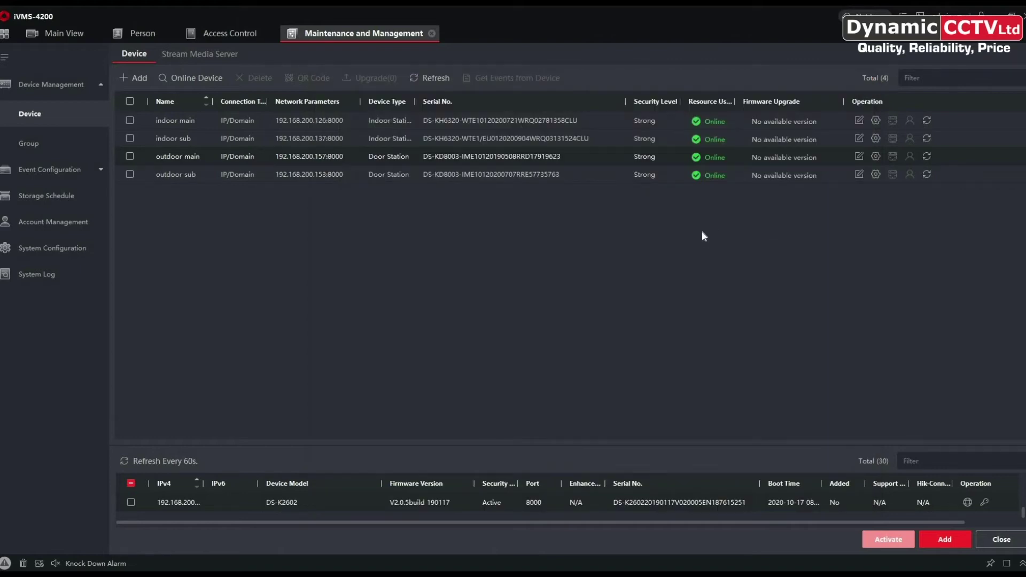
{"action": "left_click", "coordinate": [876, 157]}
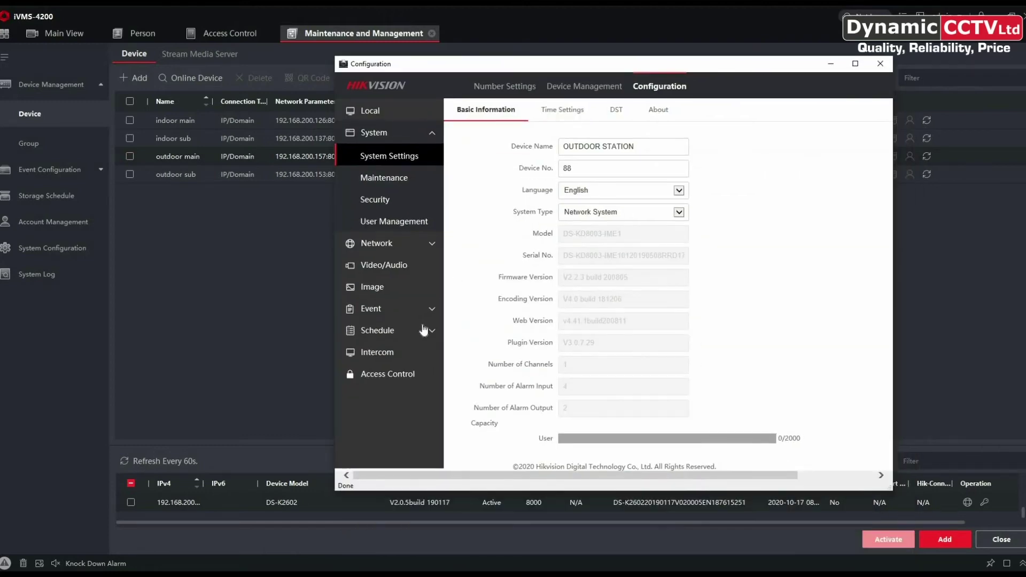
{"action": "left_click", "coordinate": [380, 352]}
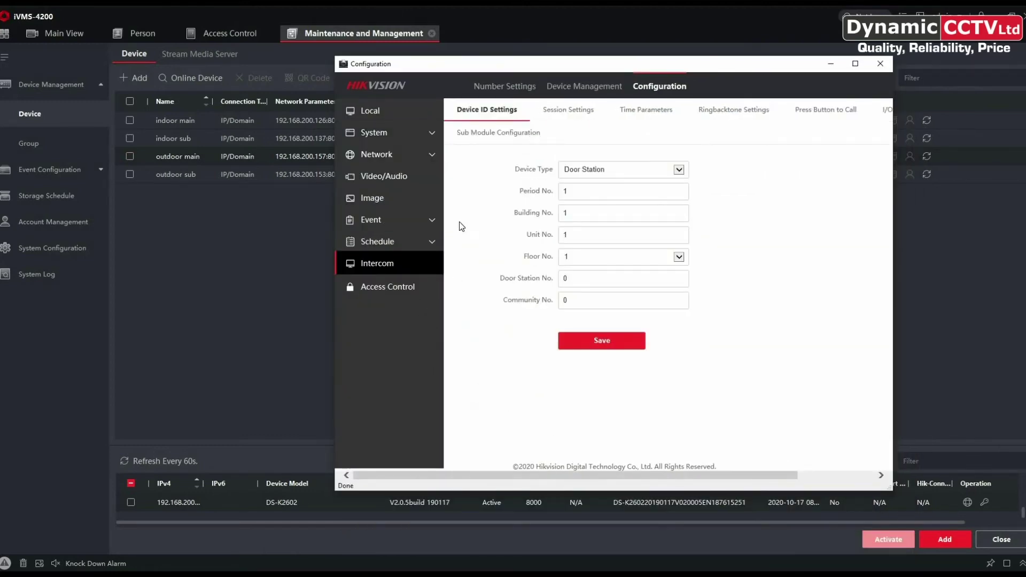
{"action": "left_click", "coordinate": [569, 89]}
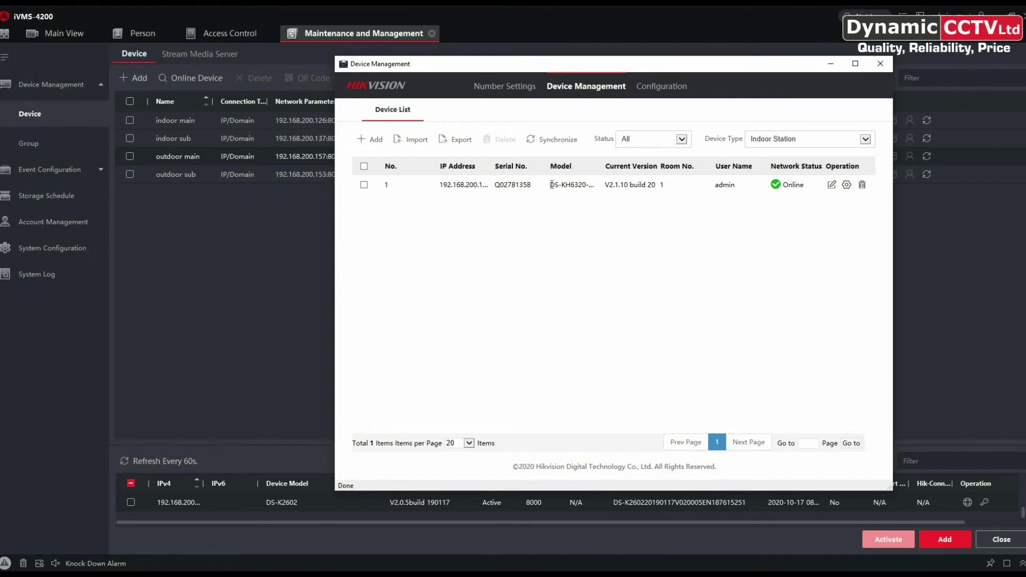
{"action": "left_click", "coordinate": [636, 187]}
{"action": "key", "text": "Escape"}
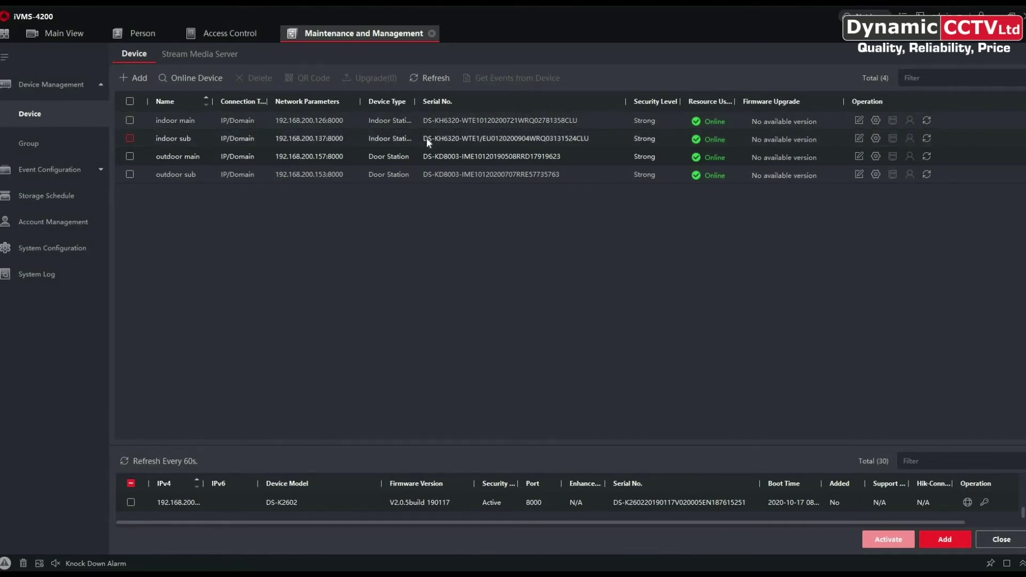
Set the indoor sub's Group Network device type to Indoor Extension, number 1, and save.
{"action": "left_click", "coordinate": [876, 138]}
{"action": "left_click", "coordinate": [263, 273]}
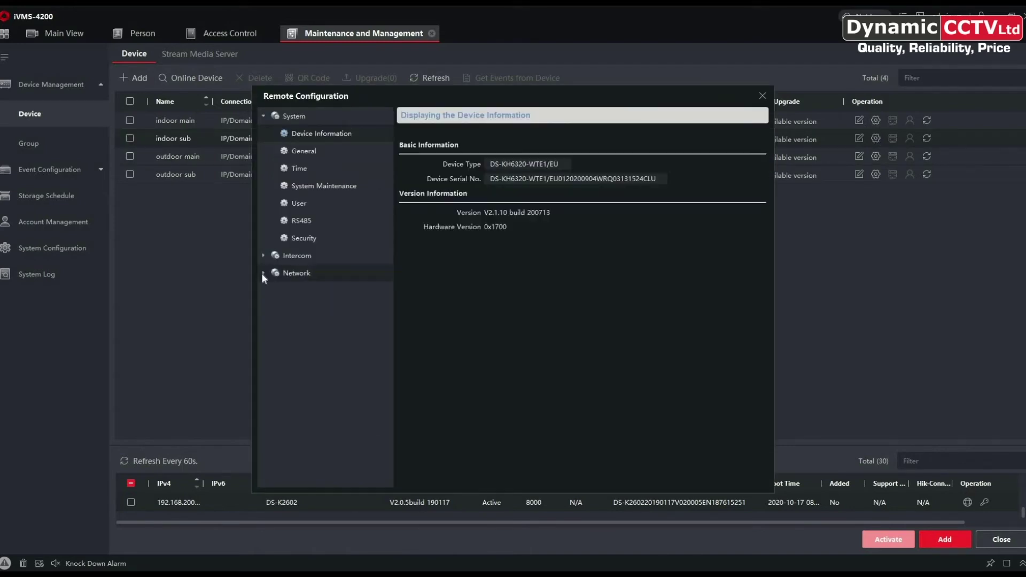
{"action": "left_click", "coordinate": [322, 362]}
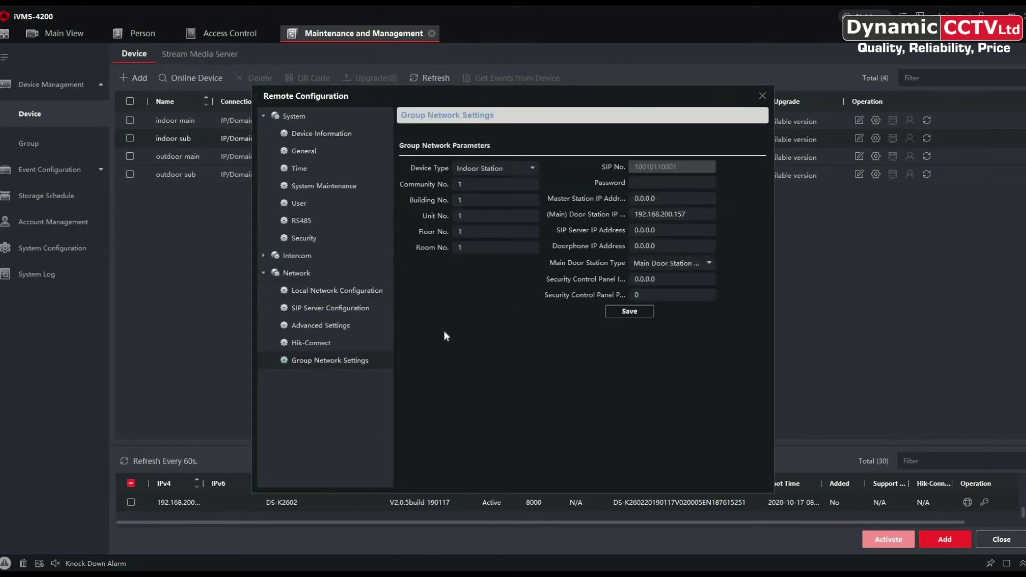
{"action": "left_click", "coordinate": [535, 169]}
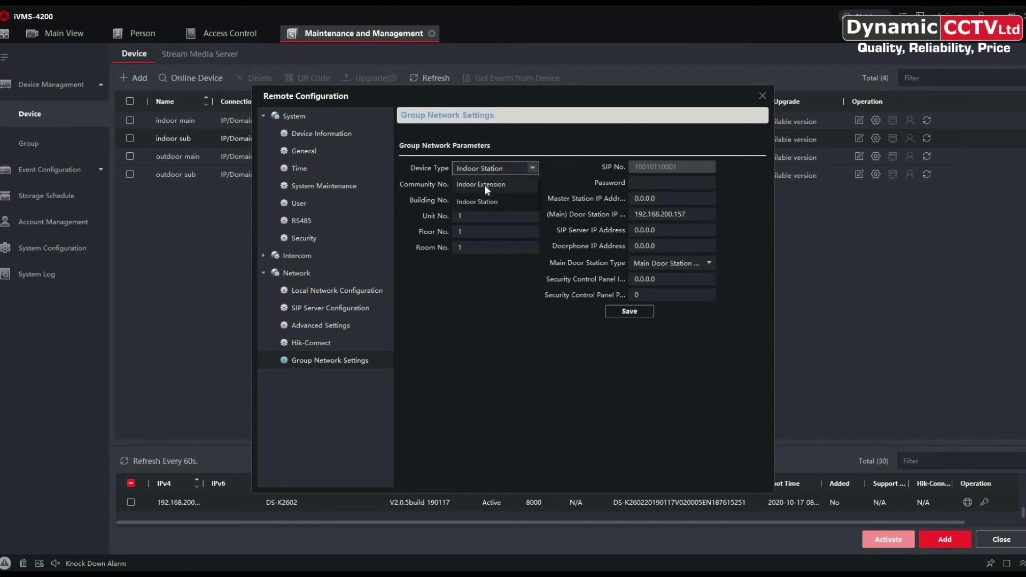
{"action": "left_click", "coordinate": [486, 185]}
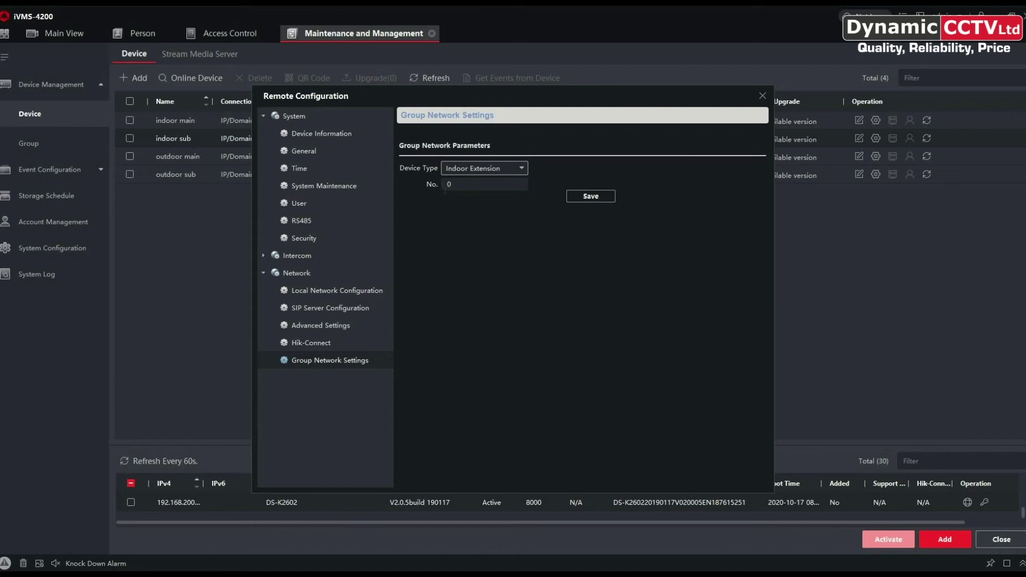
{"action": "key", "text": "Tab"}
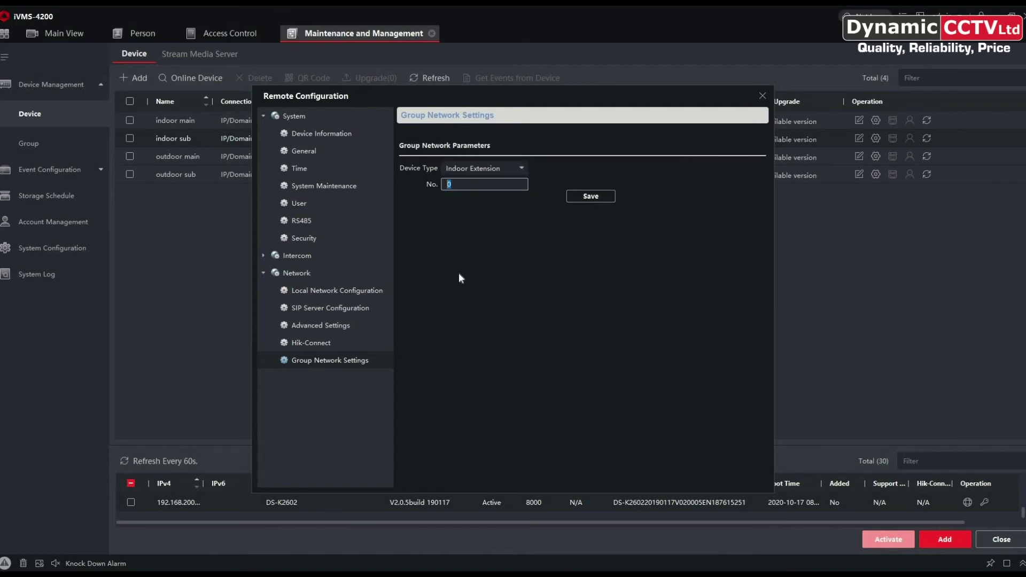
{"action": "type", "text": "1"}
{"action": "left_click", "coordinate": [590, 197]}
Enter and save the extension's password, then close the remote configuration.
{"action": "left_click", "coordinate": [262, 274]}
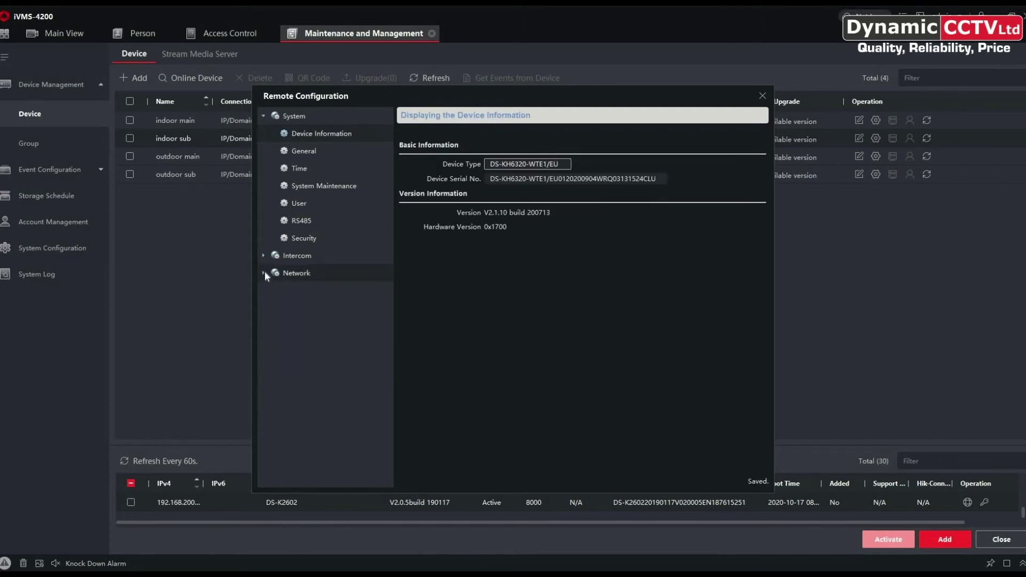
{"action": "left_click", "coordinate": [314, 327]}
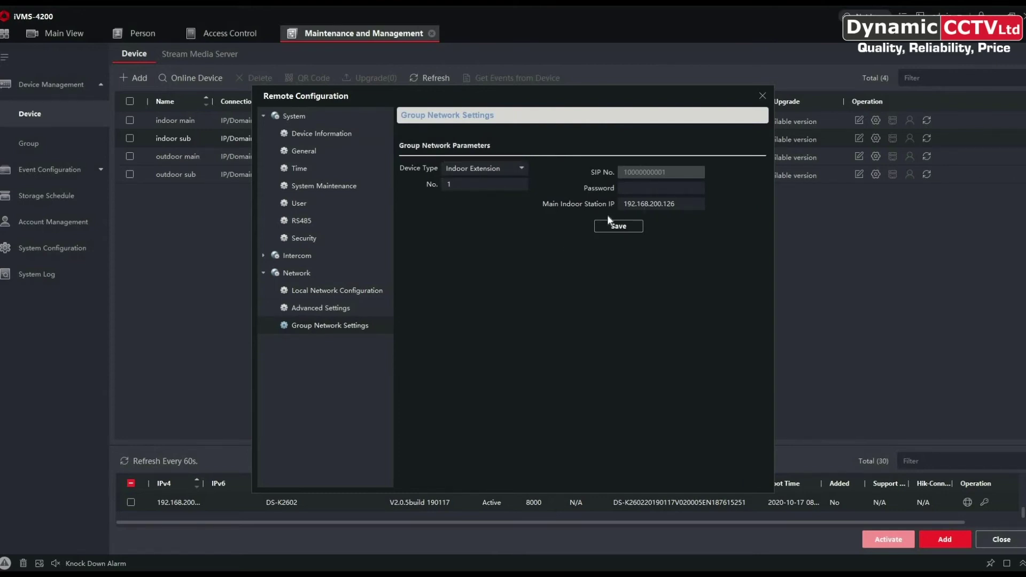
{"action": "left_click", "coordinate": [628, 189]}
{"action": "type", "text": "•••••••••"}
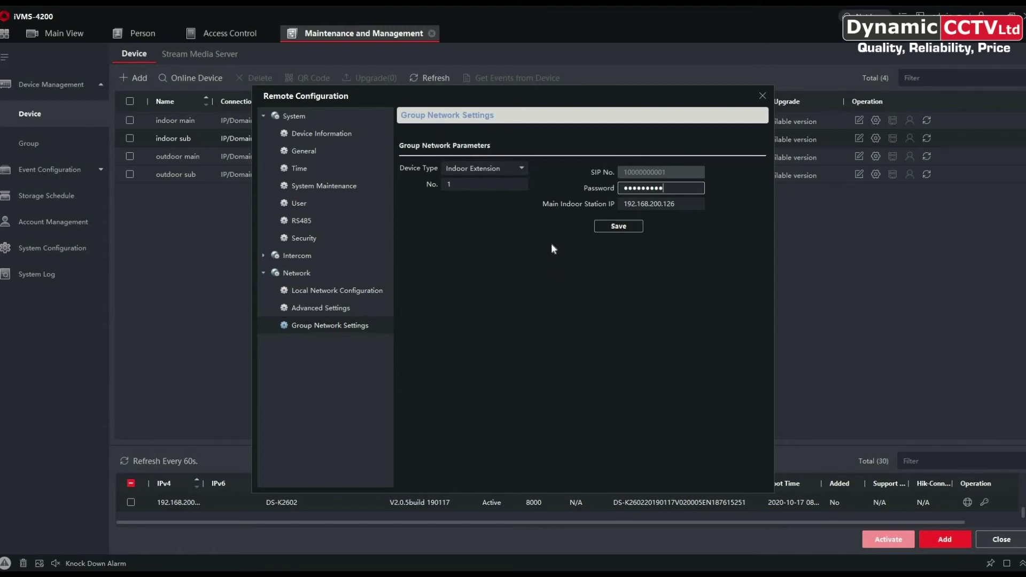
{"action": "left_click", "coordinate": [618, 228]}
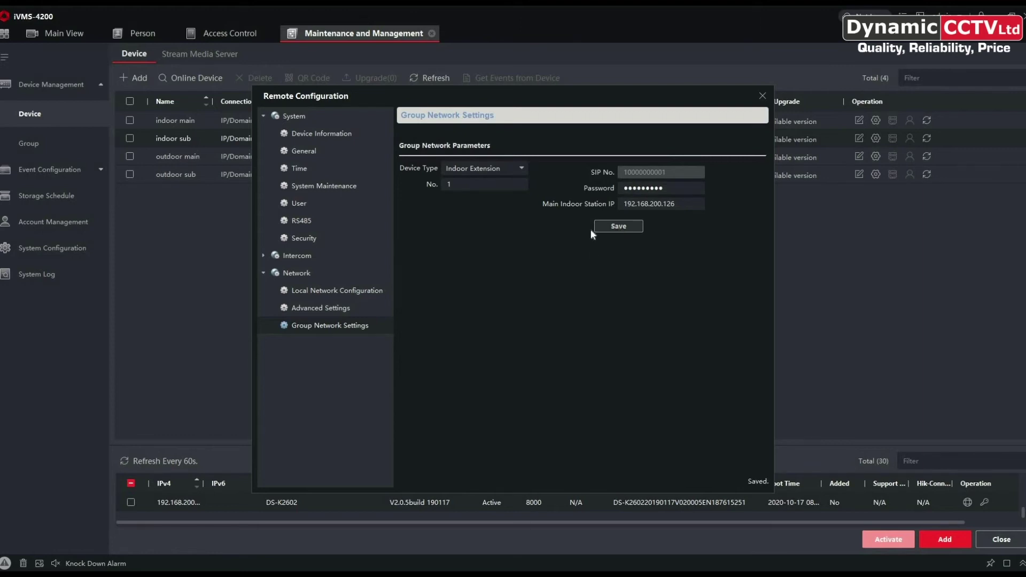
{"action": "left_click", "coordinate": [763, 96]}
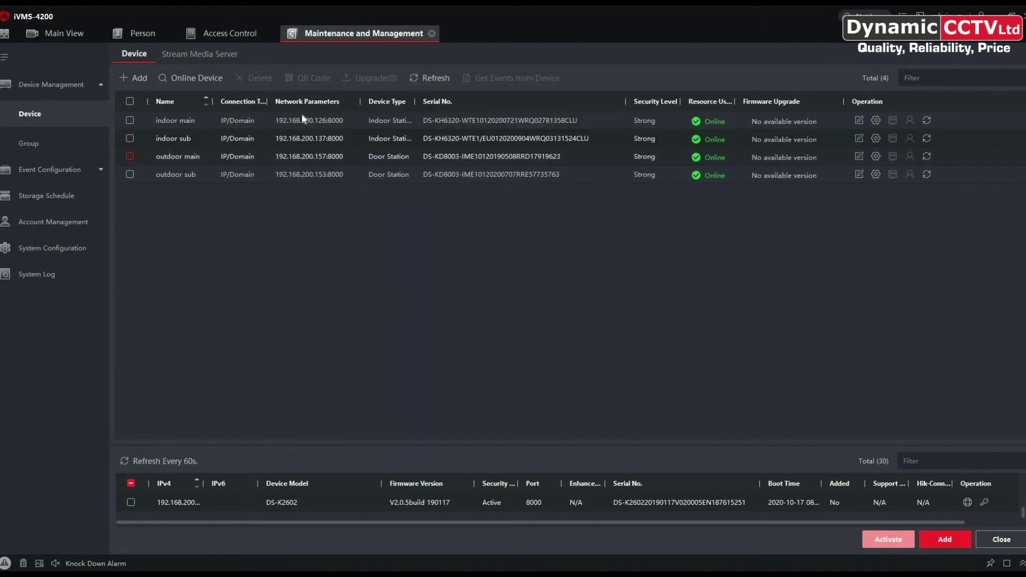
Add a new entry in the indoor main's SIP No. Settings with serial Q03131524.
{"action": "left_click", "coordinate": [875, 120]}
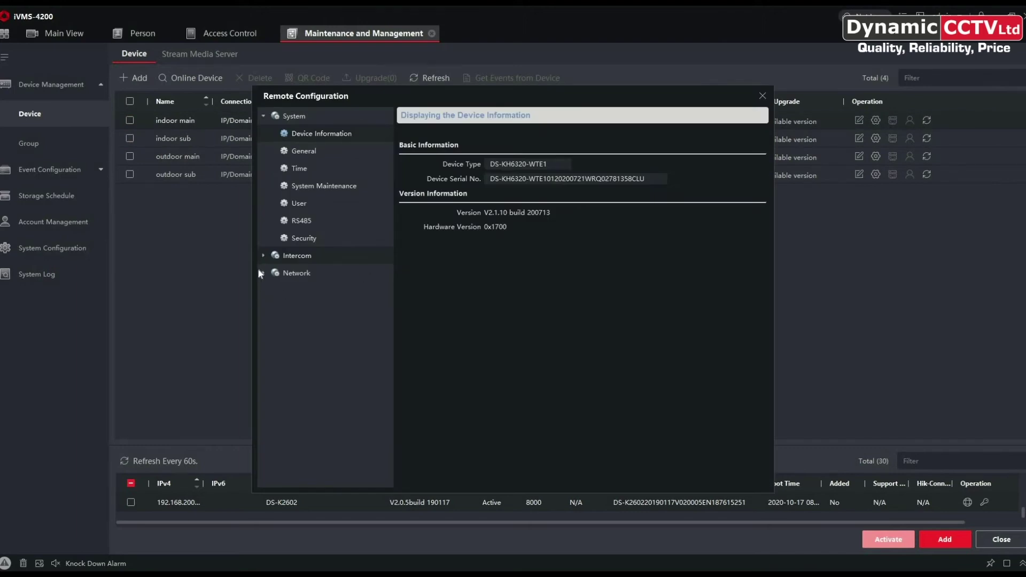
{"action": "left_click", "coordinate": [264, 254]}
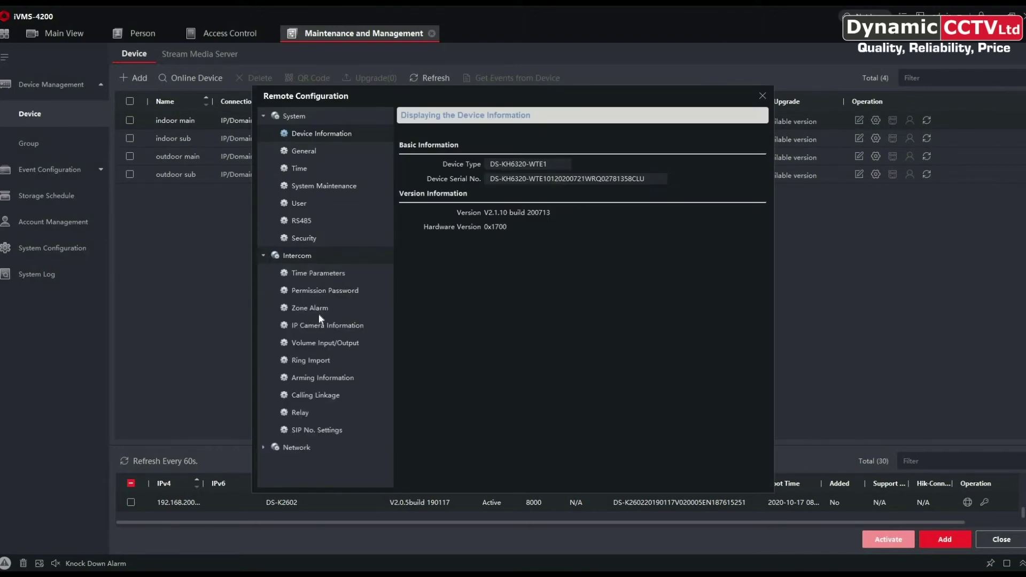
{"action": "left_click", "coordinate": [309, 430]}
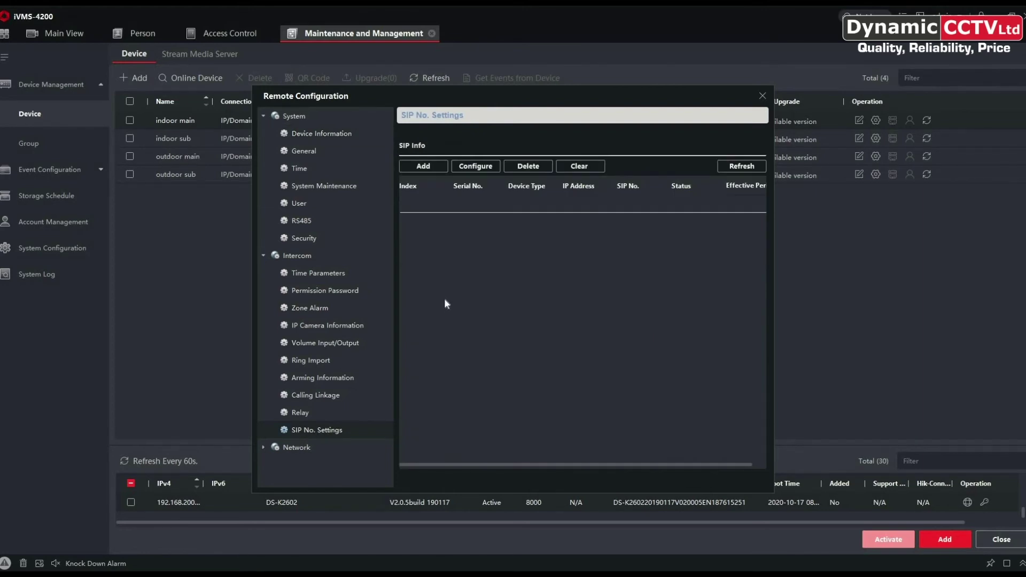
{"action": "left_click", "coordinate": [426, 165]}
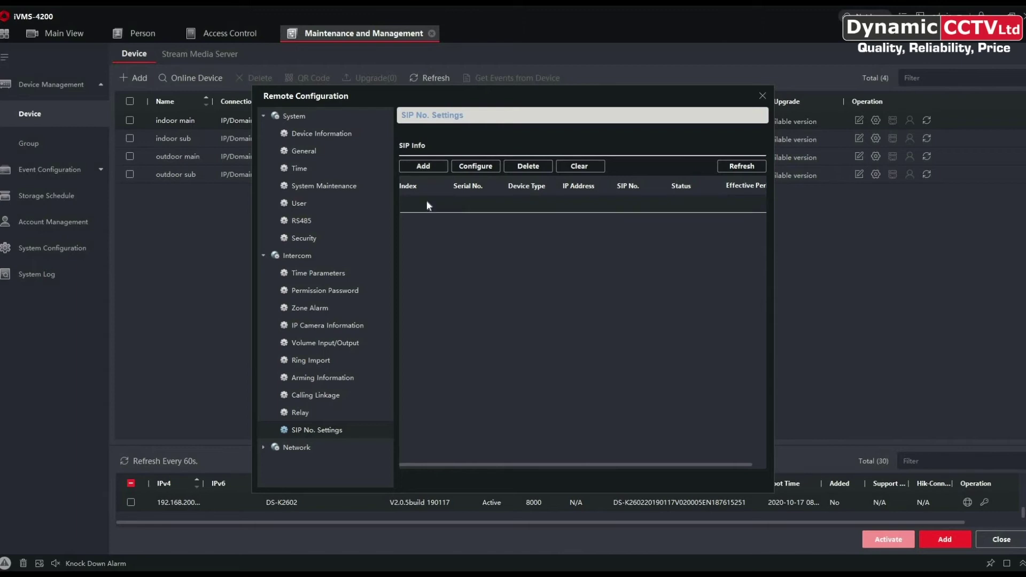
{"action": "left_click", "coordinate": [428, 167]}
{"action": "left_click", "coordinate": [425, 169]}
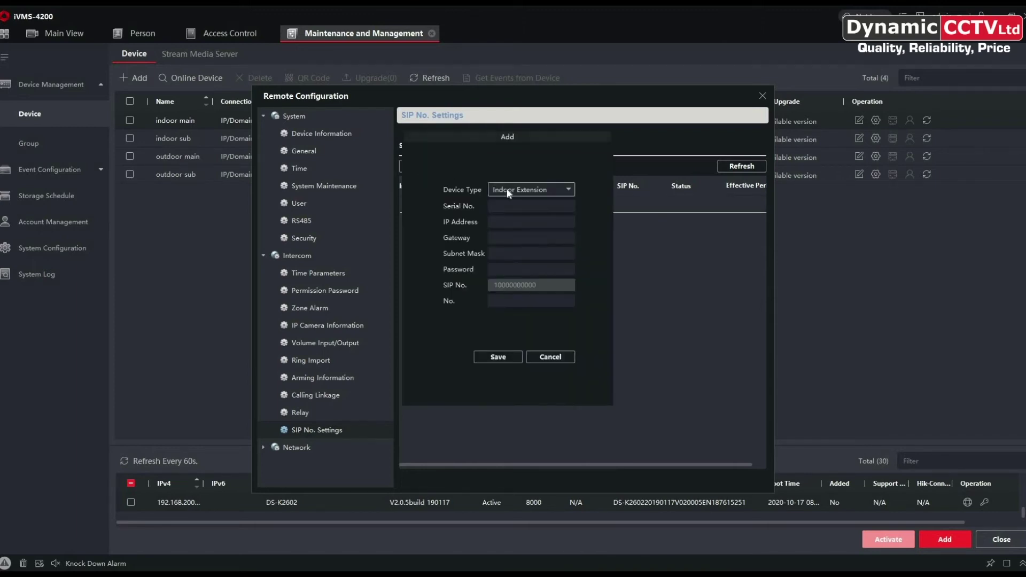
{"action": "left_click", "coordinate": [505, 207]}
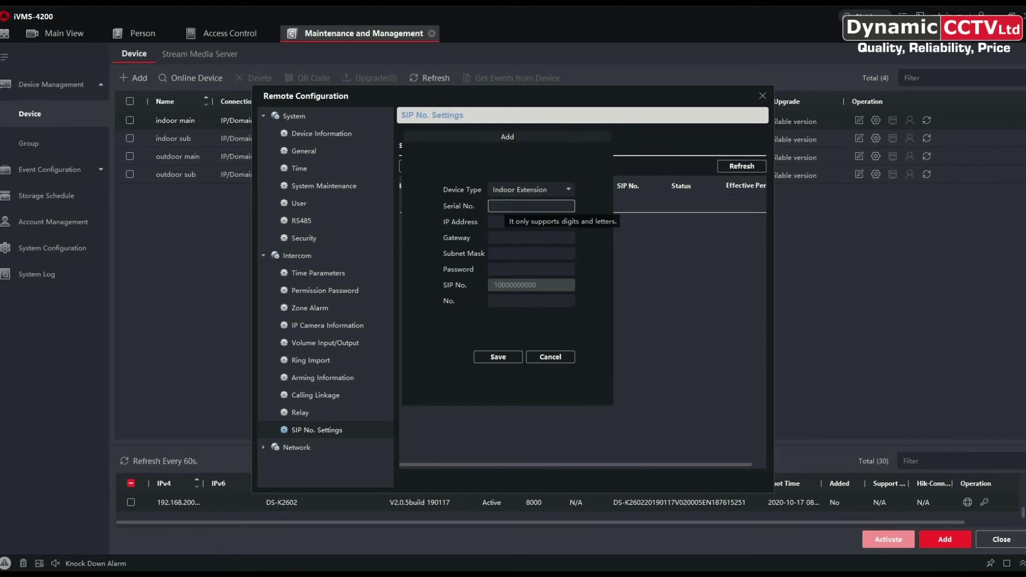
{"action": "type", "text": "Q03131524"}
Fill IP 192.168.200.137, gateway 192.168.200.254, mask 255.255.255.0, password and No. 1, then save.
{"action": "left_click", "coordinate": [532, 237]}
{"action": "left_click", "coordinate": [531, 221]}
{"action": "type", "text": "192.168.200.137"}
{"action": "left_click", "coordinate": [531, 238]}
{"action": "type", "text": "192."}
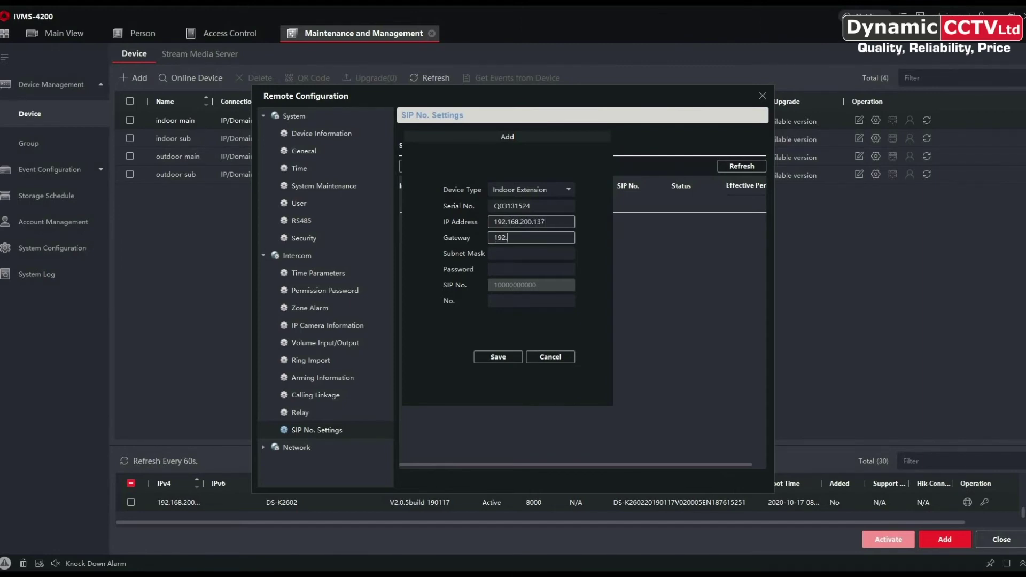
{"action": "type", "text": "168.200.254"}
{"action": "left_click", "coordinate": [531, 254]}
{"action": "type", "text": "255."}
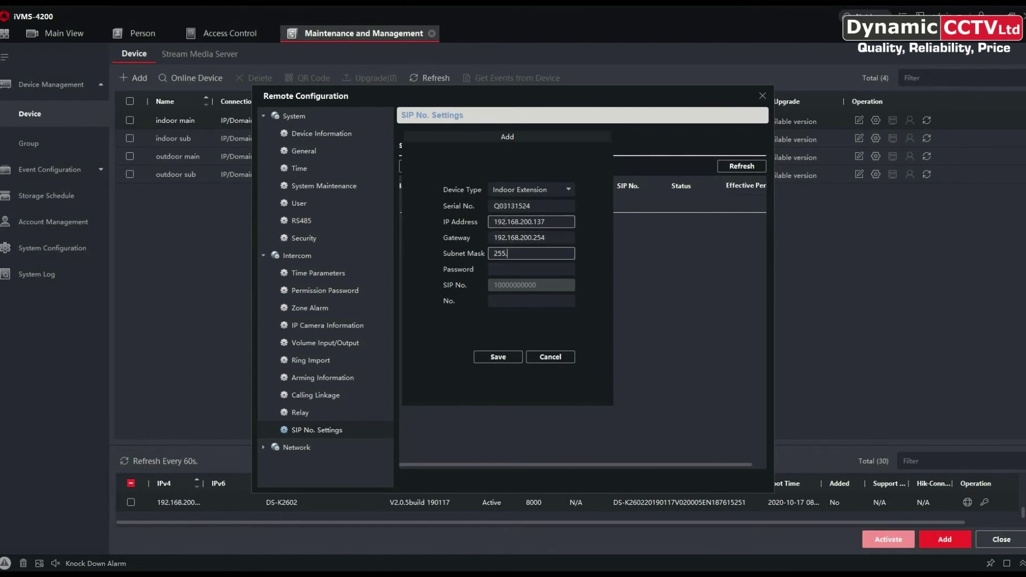
{"action": "type", "text": "255.255.0"}
{"action": "left_click", "coordinate": [532, 270]}
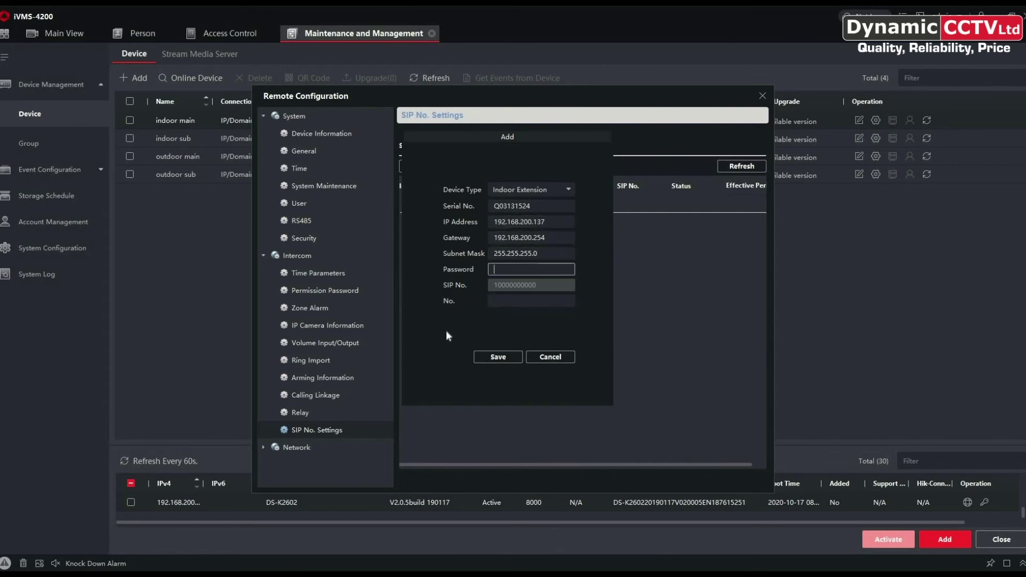
{"action": "type", "text": "•••••••••"}
{"action": "key", "text": "Tab"}
{"action": "type", "text": "1"}
{"action": "left_click", "coordinate": [499, 358]}
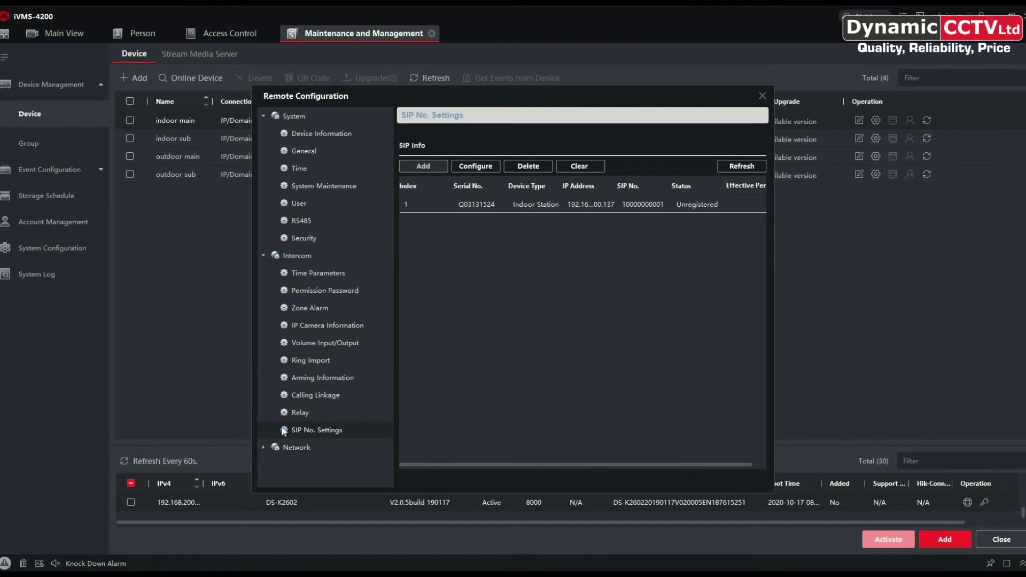
Refresh the SIP list to see the extension Registered, then close the indoor main and sub configurations.
{"action": "left_click", "coordinate": [299, 411]}
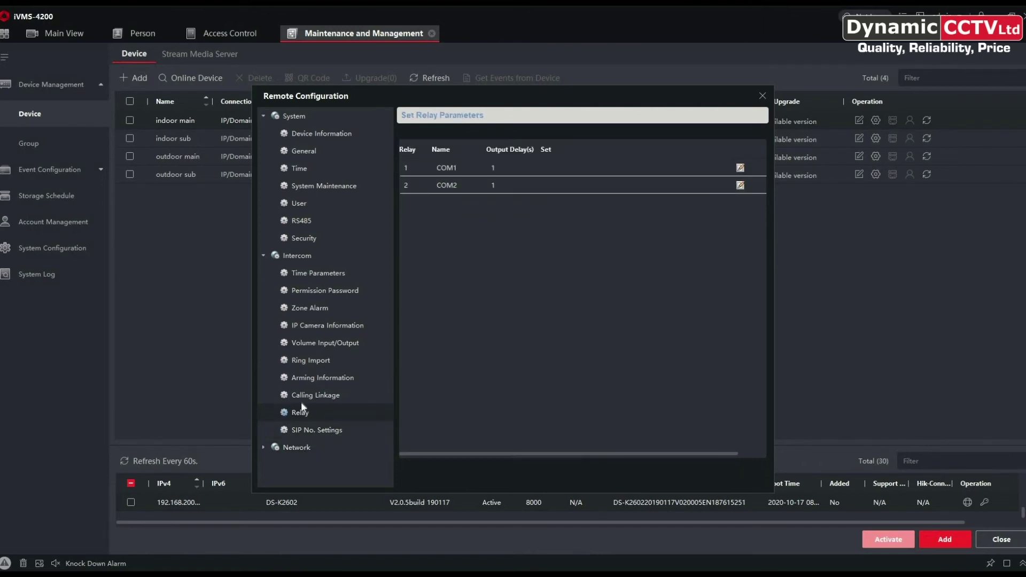
{"action": "left_click", "coordinate": [316, 432]}
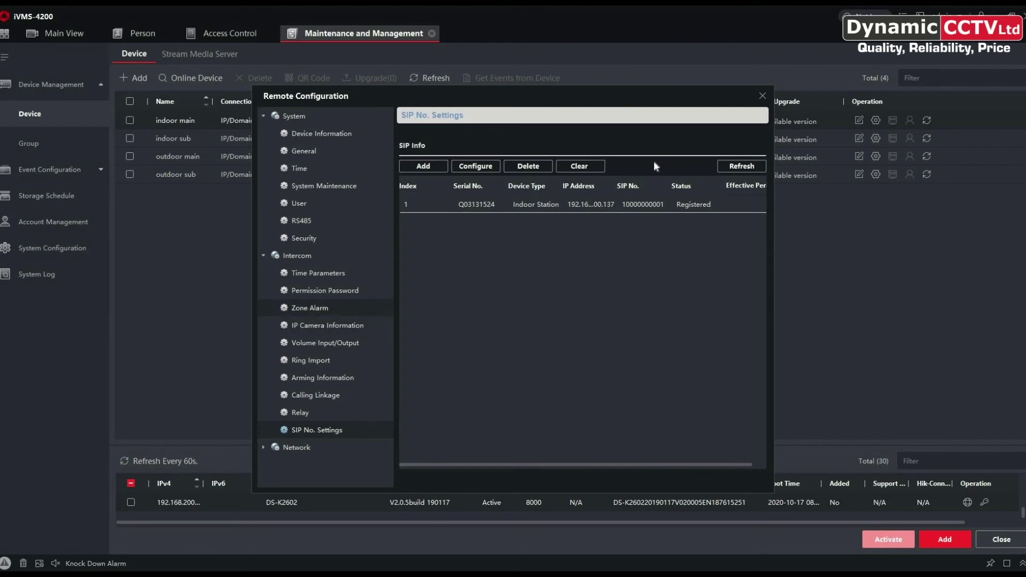
{"action": "left_click", "coordinate": [763, 96]}
{"action": "left_click", "coordinate": [874, 139]}
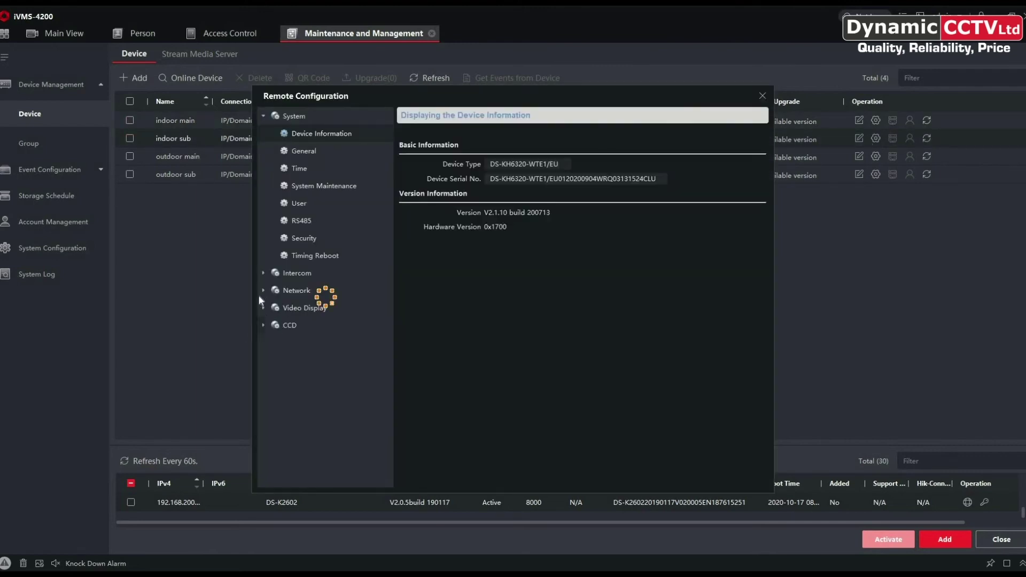
{"action": "key", "text": "Escape"}
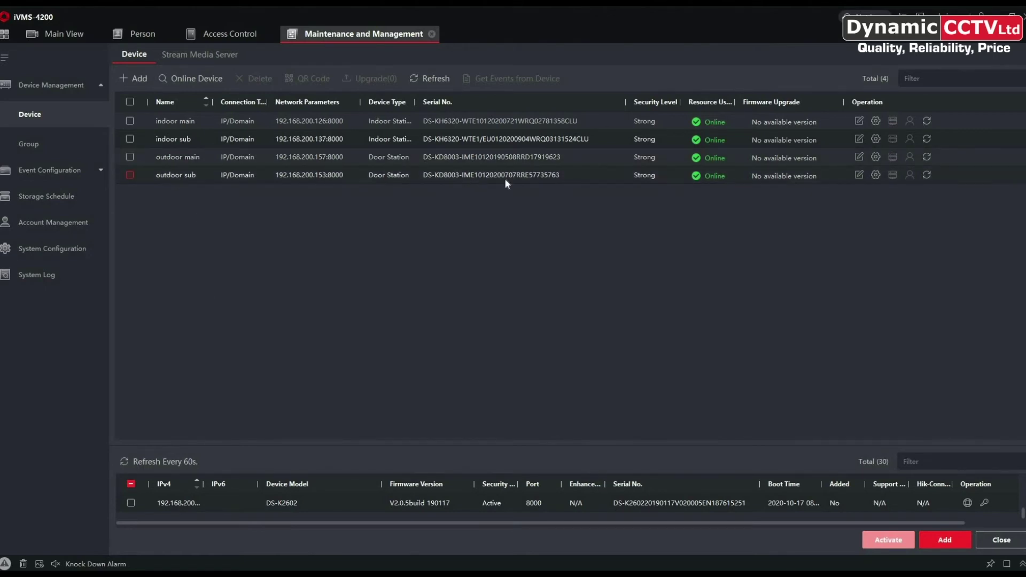
Set the outdoor sub's Device ID Settings to Door Station No. 1, save, and accept the reboot notice.
{"action": "left_click", "coordinate": [875, 176]}
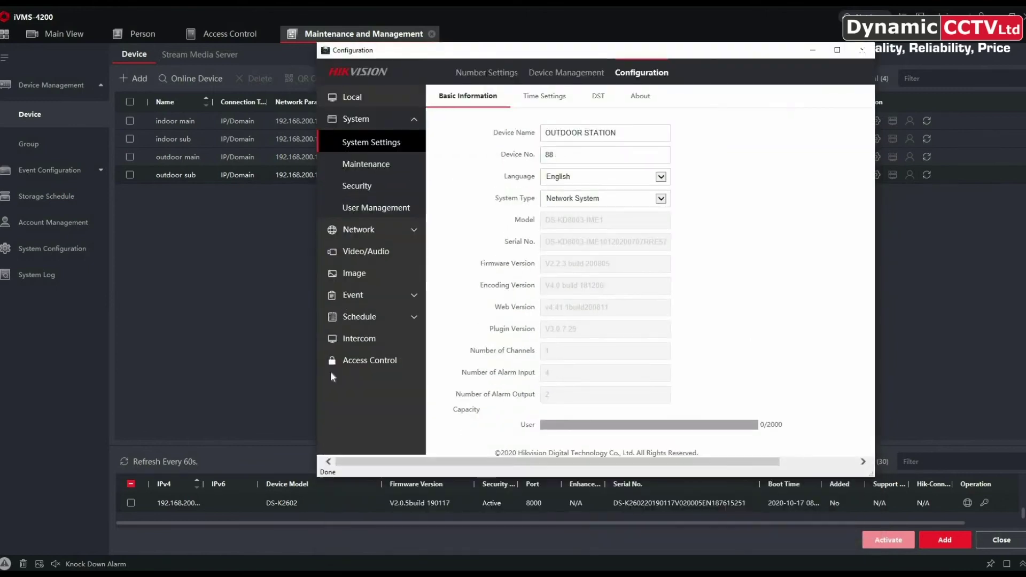
{"action": "left_click", "coordinate": [353, 335]}
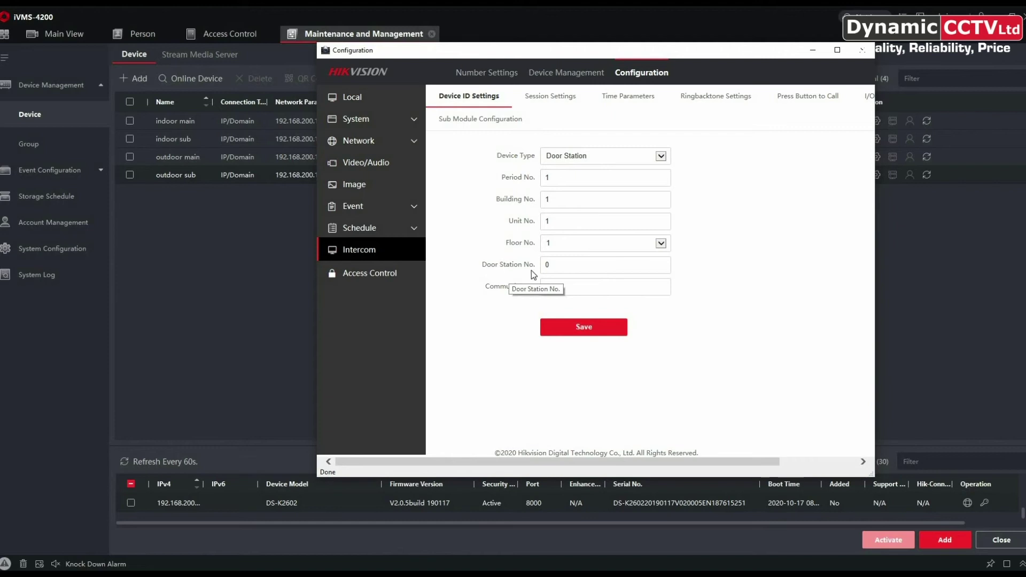
{"action": "left_click", "coordinate": [550, 269]}
{"action": "left_click", "coordinate": [664, 157]}
{"action": "double_click", "coordinate": [552, 270]}
{"action": "type", "text": "1"}
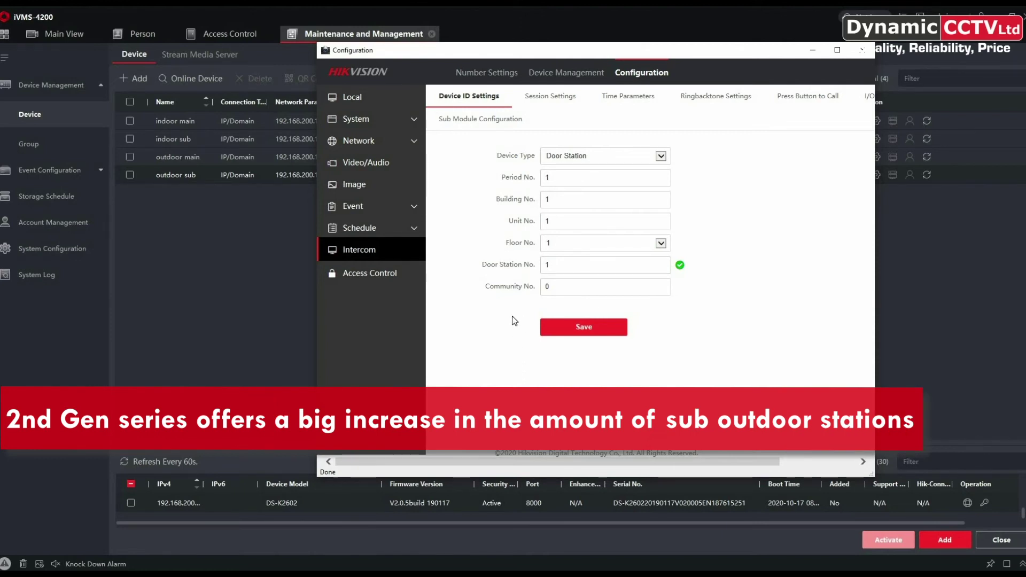
{"action": "left_click", "coordinate": [582, 333]}
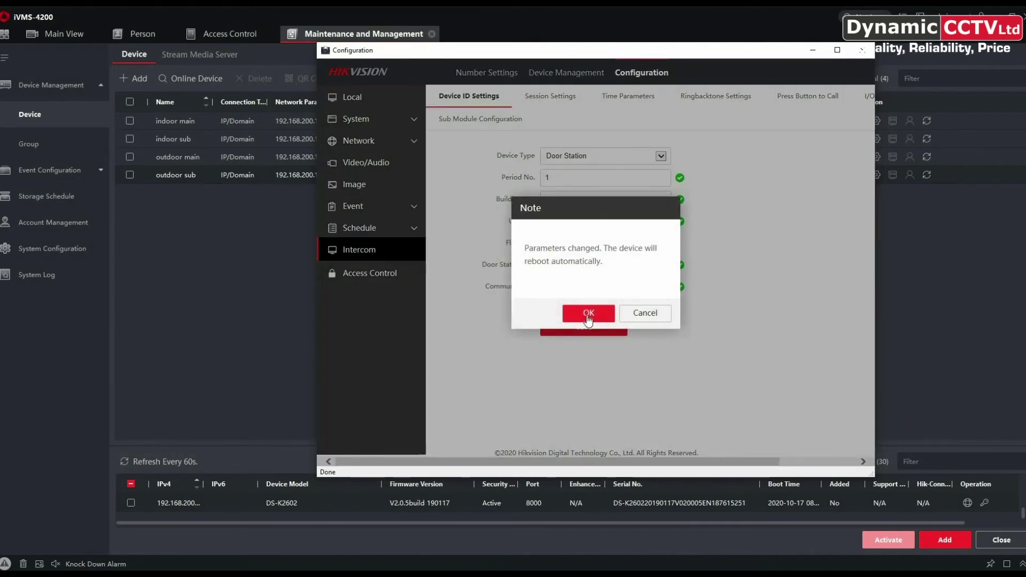
{"action": "left_click", "coordinate": [588, 313]}
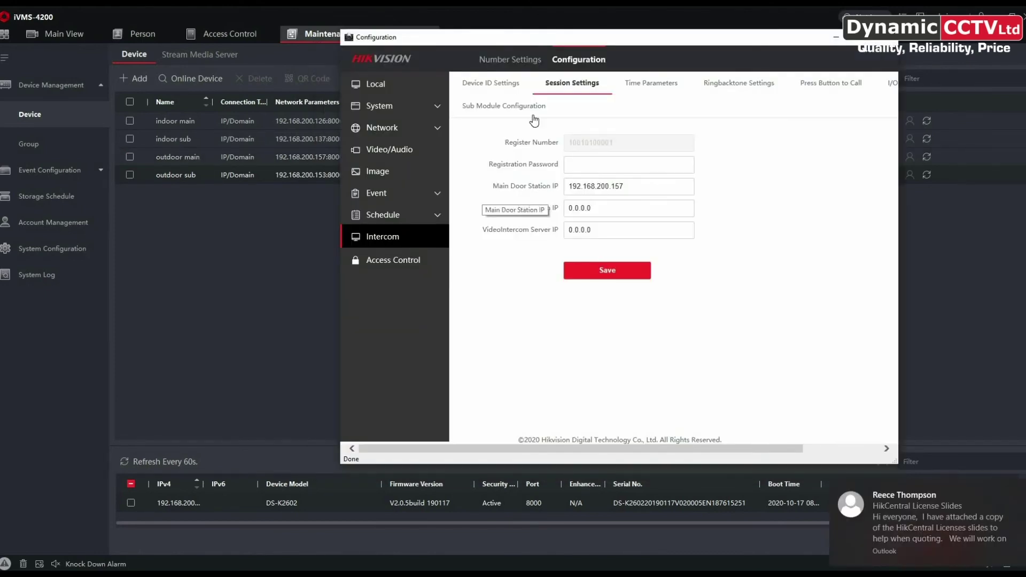
Save the outdoor sub's session registration password and close its configuration window.
{"action": "left_click", "coordinate": [581, 168]}
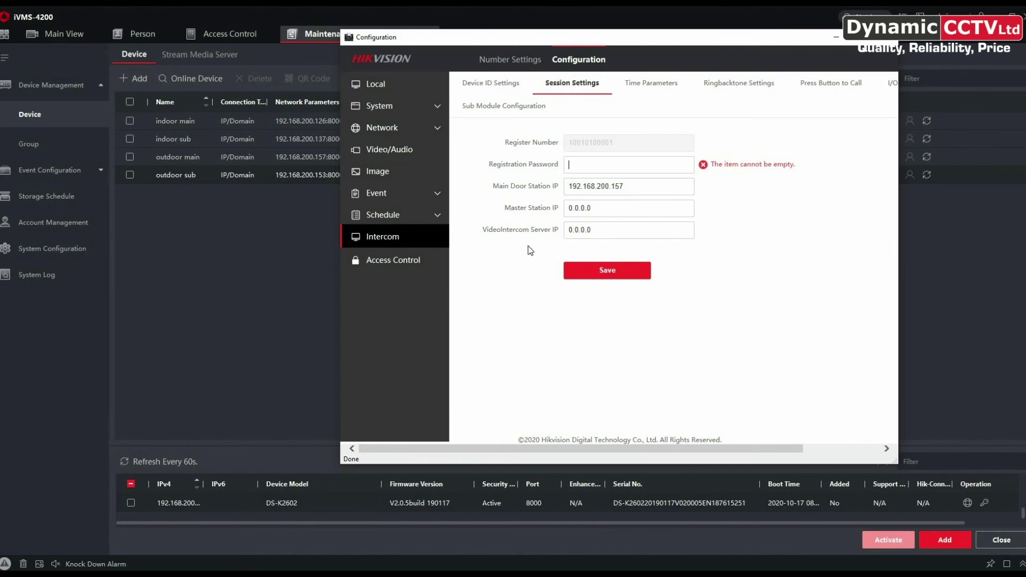
{"action": "type", "text": "123456789"}
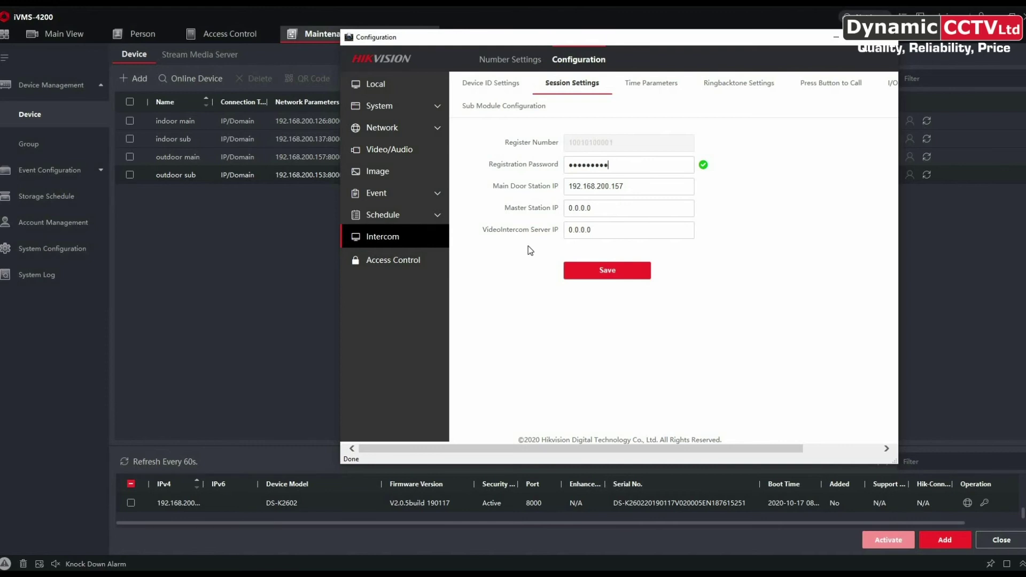
{"action": "left_click", "coordinate": [608, 271]}
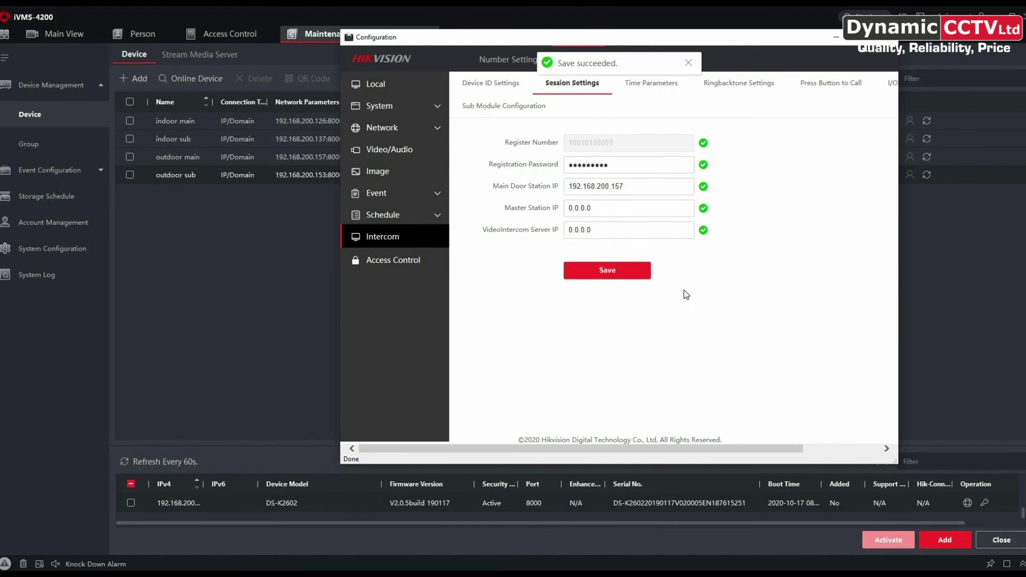
{"action": "left_click", "coordinate": [889, 37]}
{"action": "left_click", "coordinate": [867, 155]}
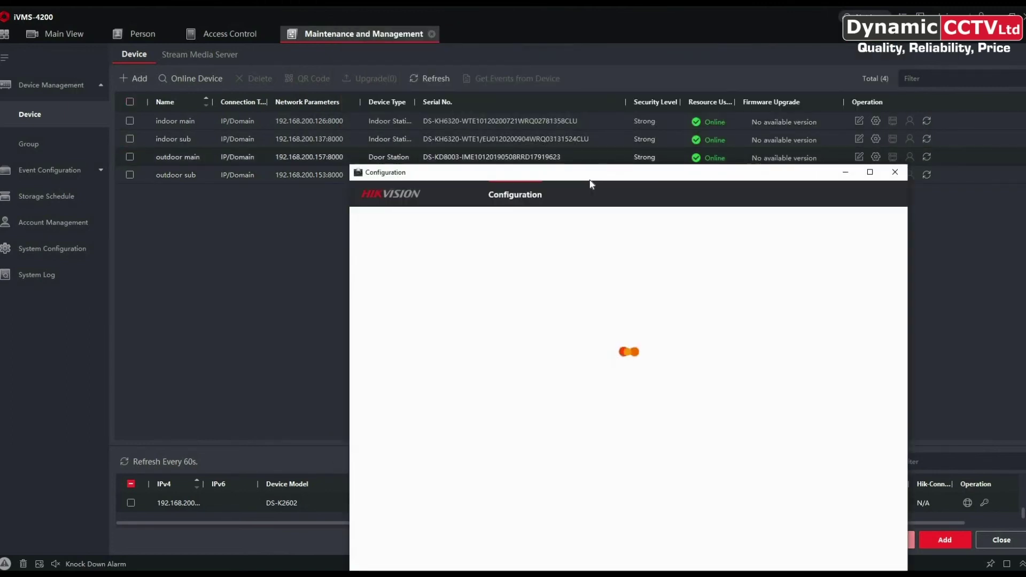
In intercom device management, filter the device list to show only sub door stations.
{"action": "left_click_drag", "start_coordinate": [589, 175], "coordinate": [595, 60]}
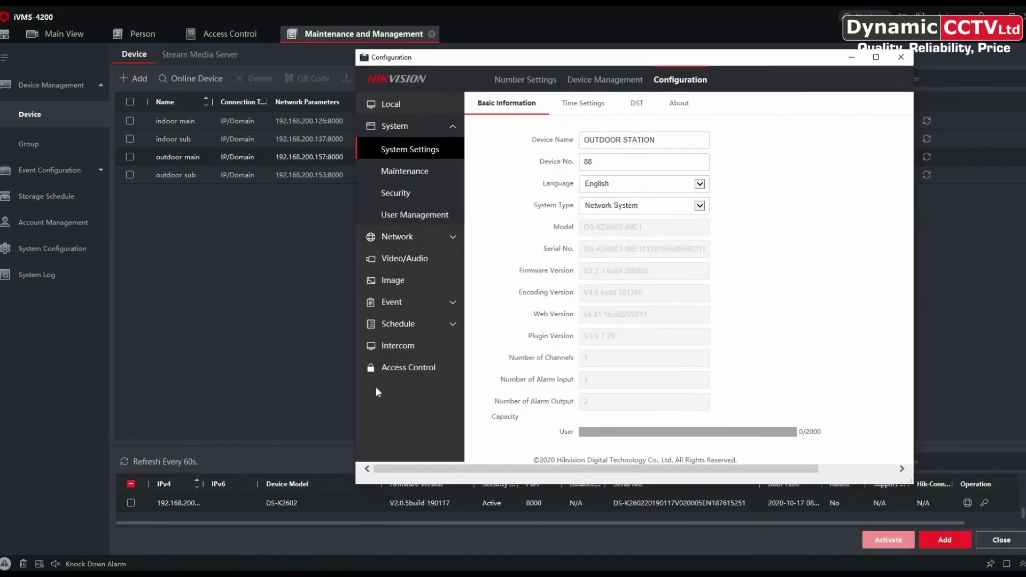
{"action": "left_click", "coordinate": [391, 346]}
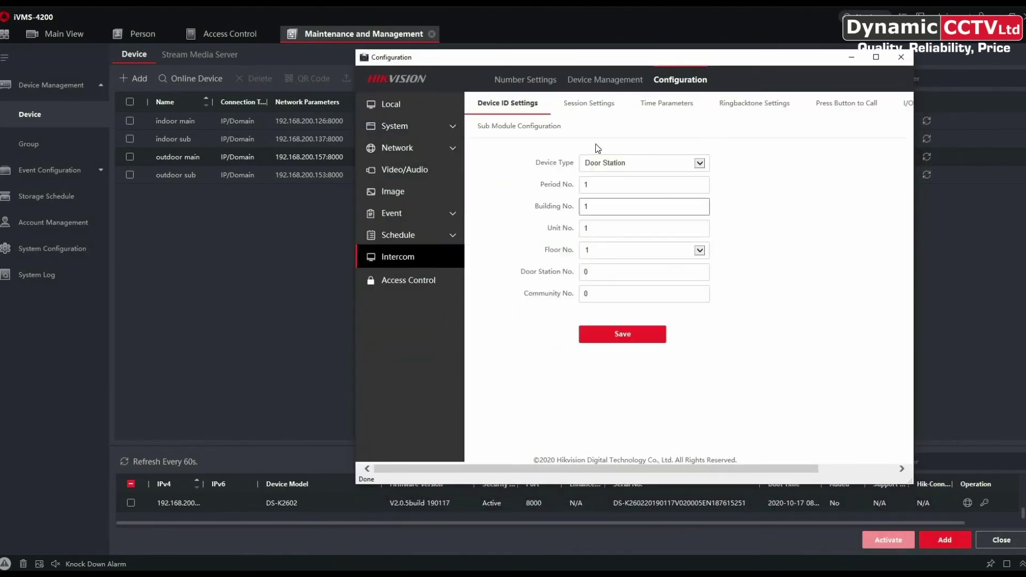
{"action": "left_click", "coordinate": [593, 86]}
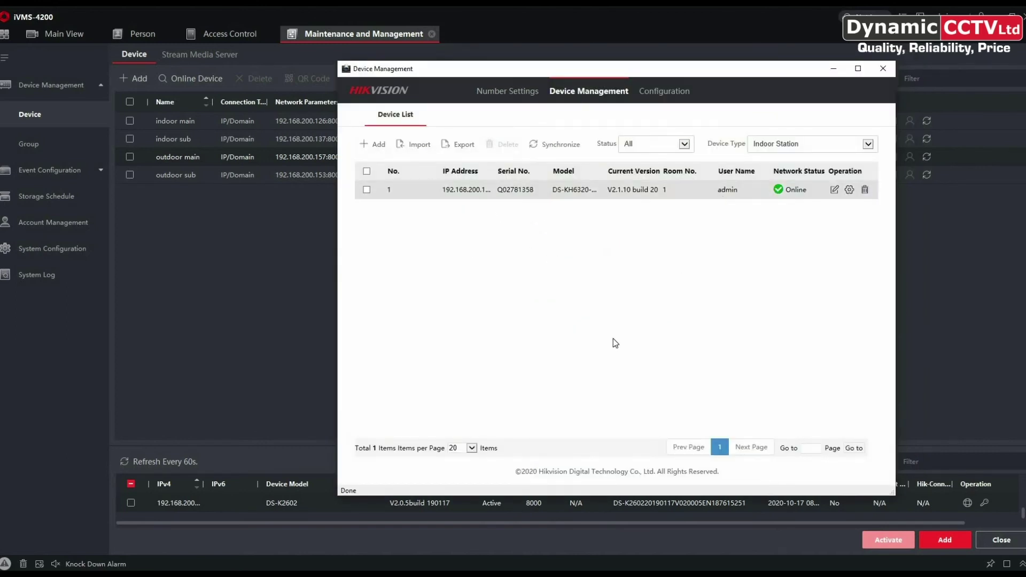
{"action": "left_click", "coordinate": [770, 144]}
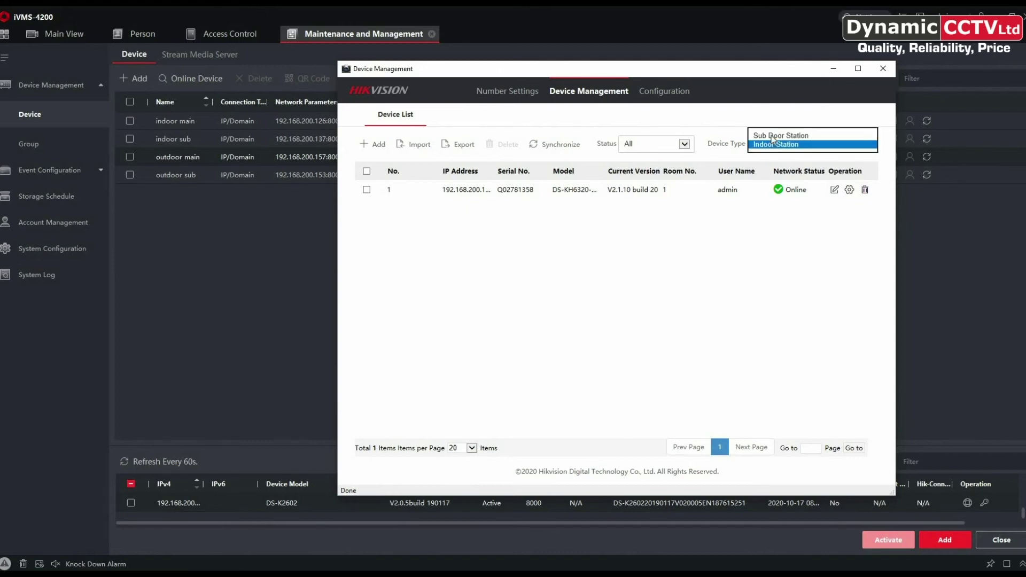
{"action": "left_click", "coordinate": [772, 136]}
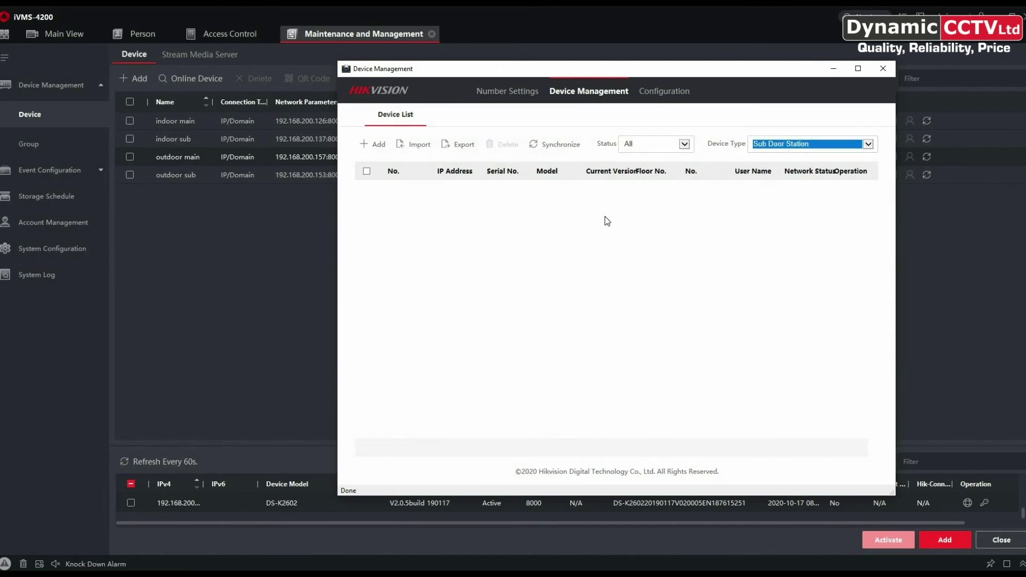
Start a new Sub Door Station entry with the device password and serial E57735763.
{"action": "left_click", "coordinate": [377, 145]}
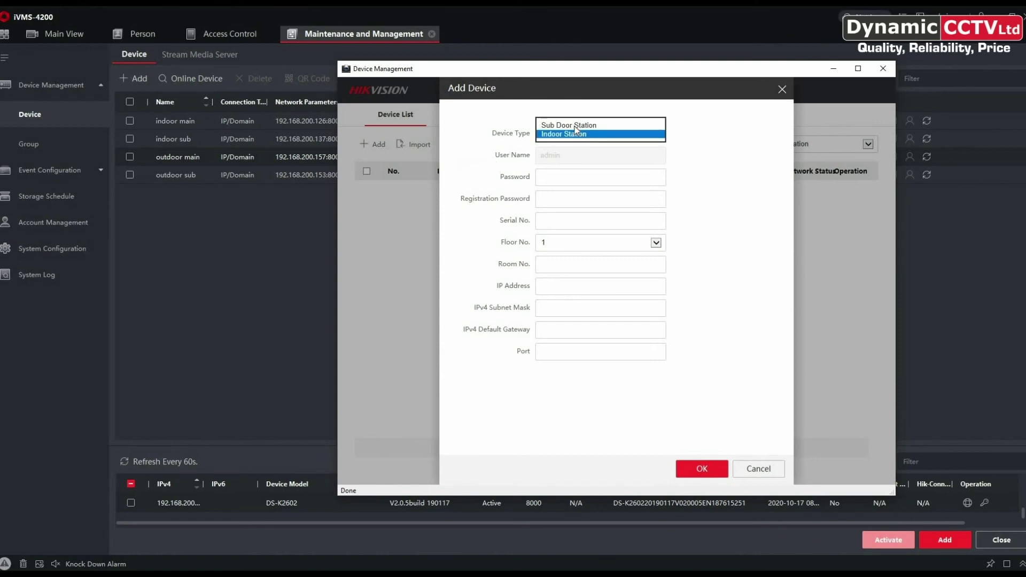
{"action": "left_click", "coordinate": [575, 125]}
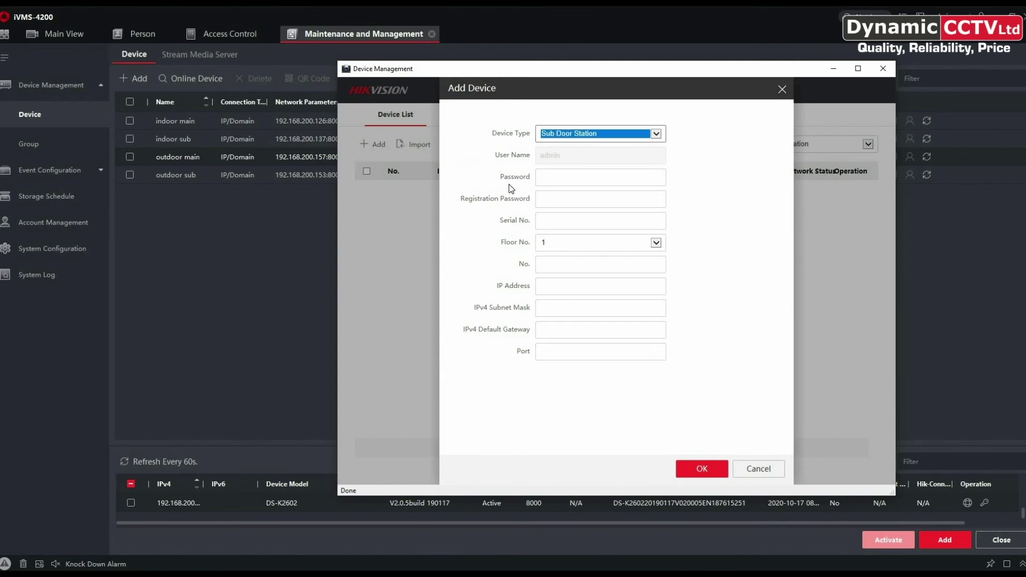
{"action": "left_click", "coordinate": [547, 178]}
{"action": "type", "text": "abcd1234"}
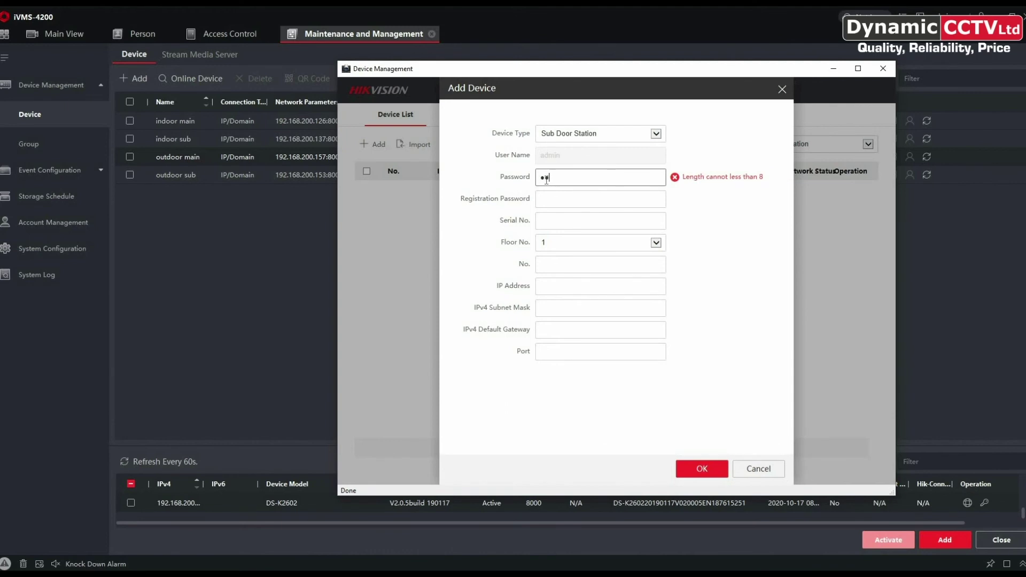
{"action": "type", "text": "5"}
{"action": "key", "text": "Tab"}
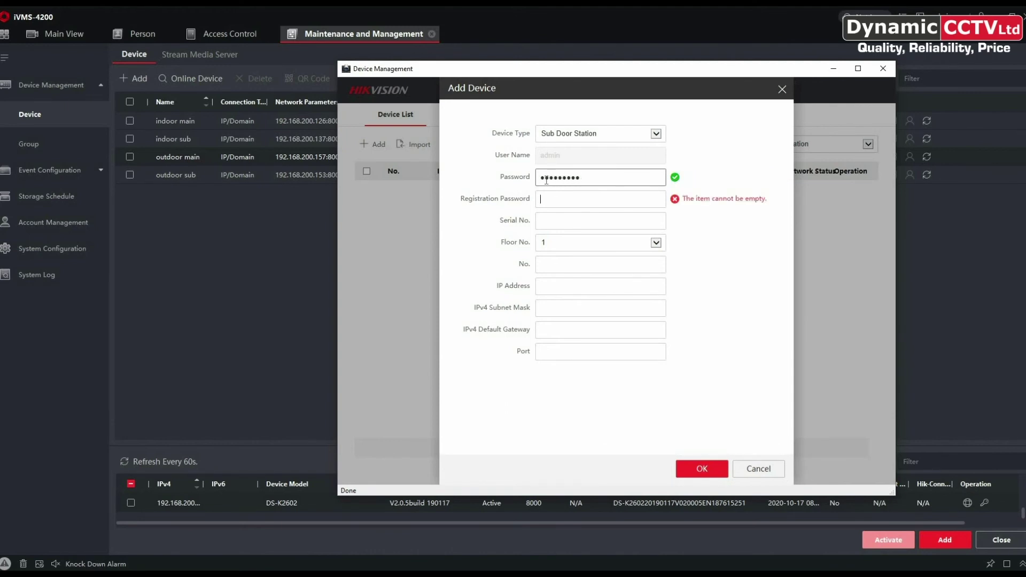
{"action": "type", "text": "abcd12345"}
{"action": "key", "text": "Tab"}
{"action": "type", "text": "E"}
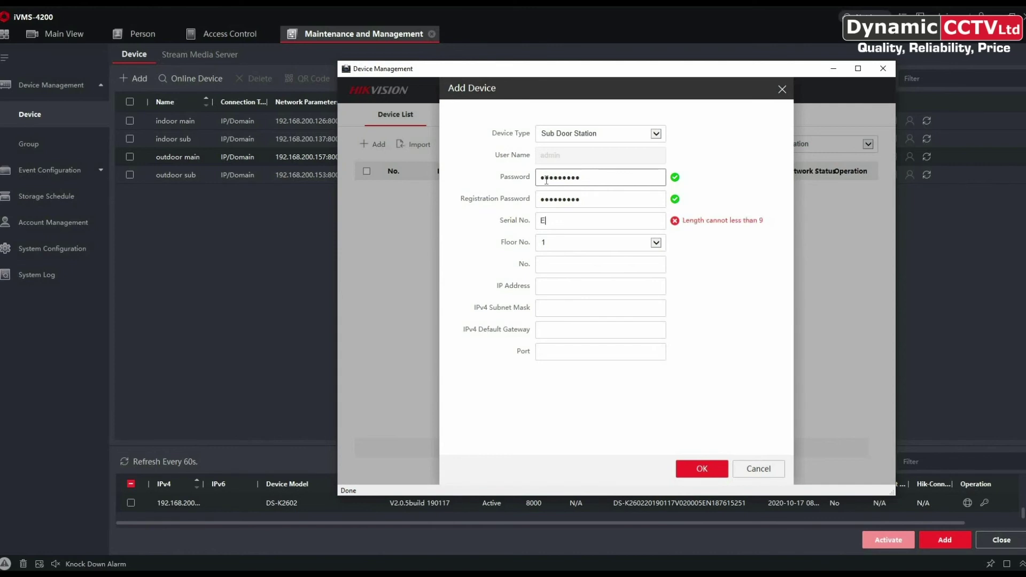
{"action": "type", "text": "57735763"}
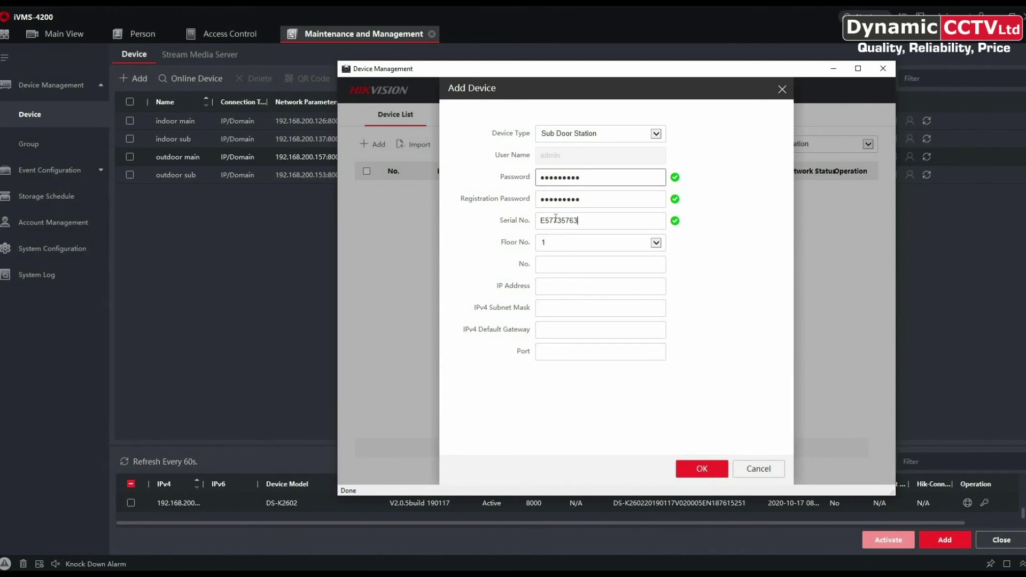
Give it No. 1, IP 192.168.200.153, mask 255.255.255.0, gateway 192.168.200.254, port 8000, and save.
{"action": "left_click", "coordinate": [553, 265]}
{"action": "type", "text": "1"}
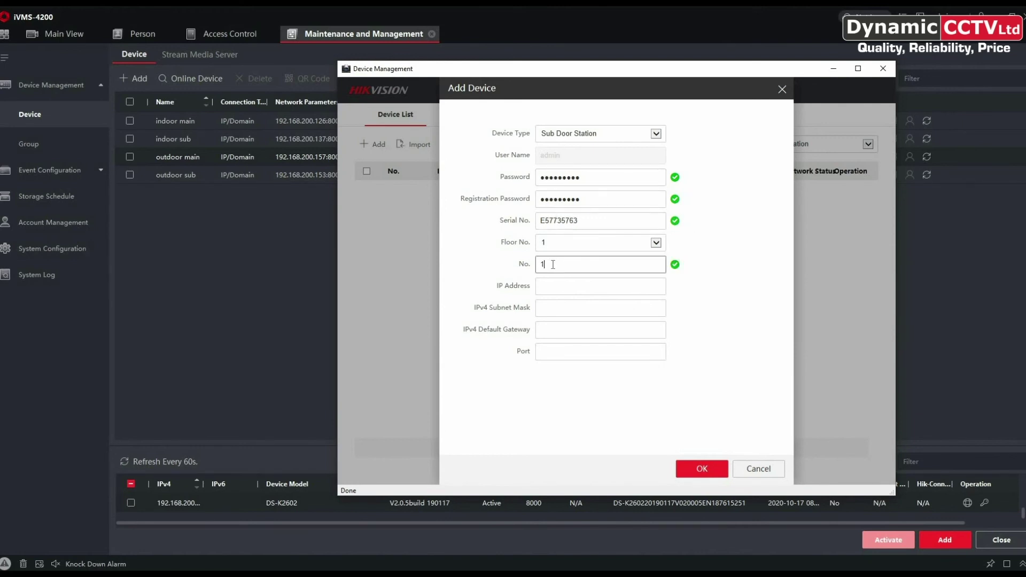
{"action": "key", "text": "Tab"}
{"action": "type", "text": "192.168.200.153"}
{"action": "key", "text": "Tab"}
{"action": "type", "text": "255.255.255.0"}
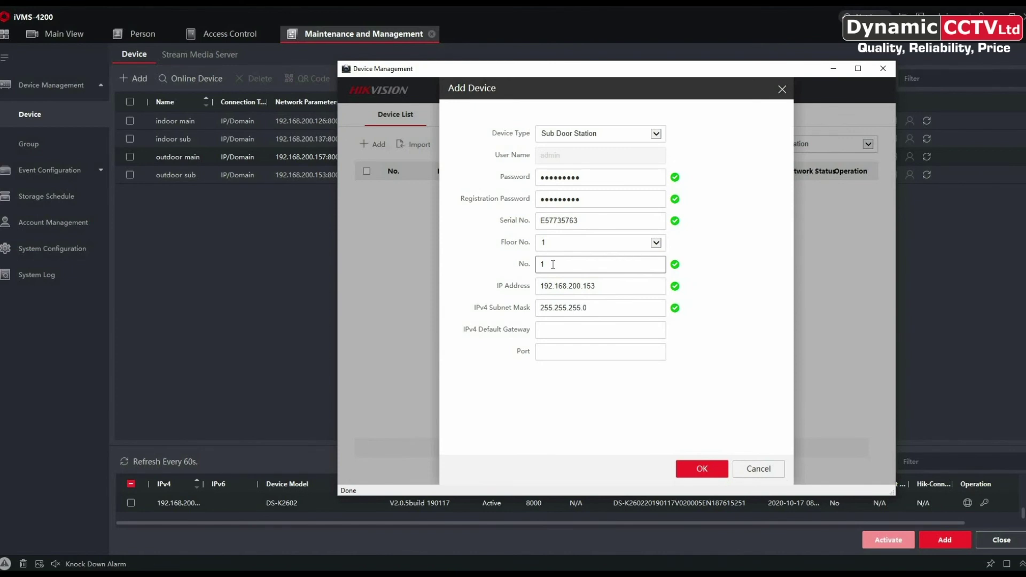
{"action": "key", "text": "Tab"}
{"action": "type", "text": "192.168.200.254"}
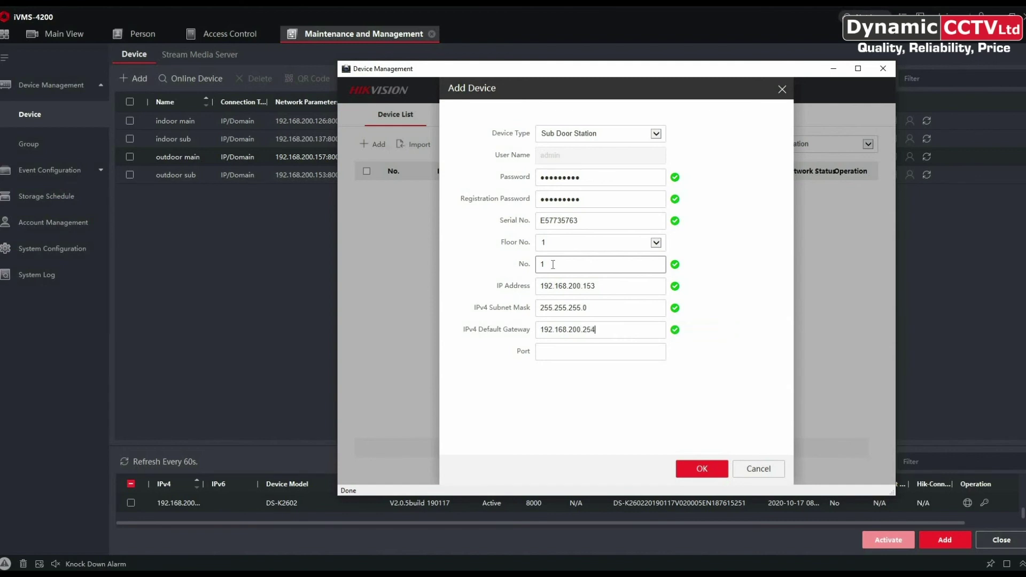
{"action": "key", "text": "Tab"}
{"action": "type", "text": "8000"}
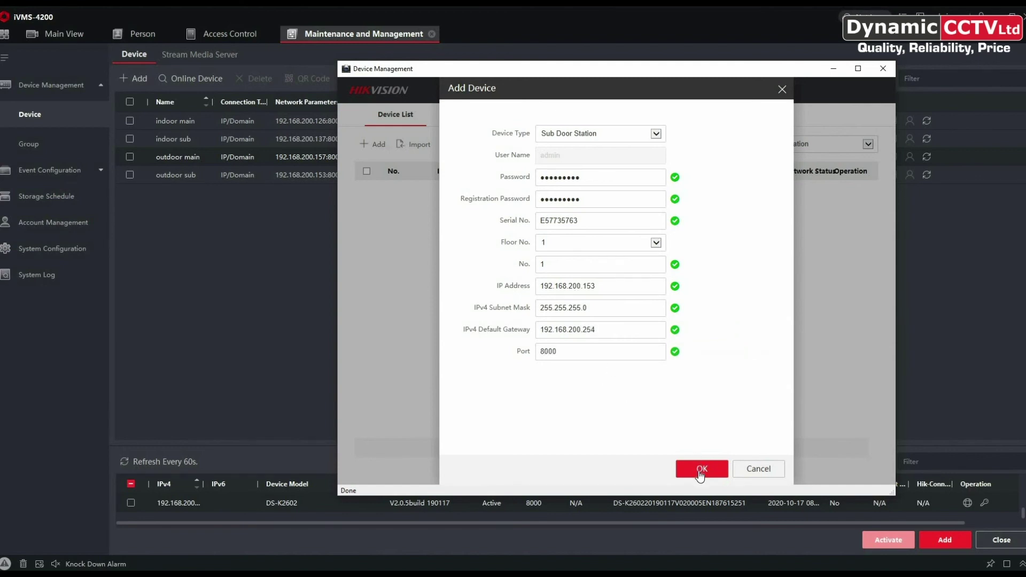
{"action": "left_click", "coordinate": [701, 469]}
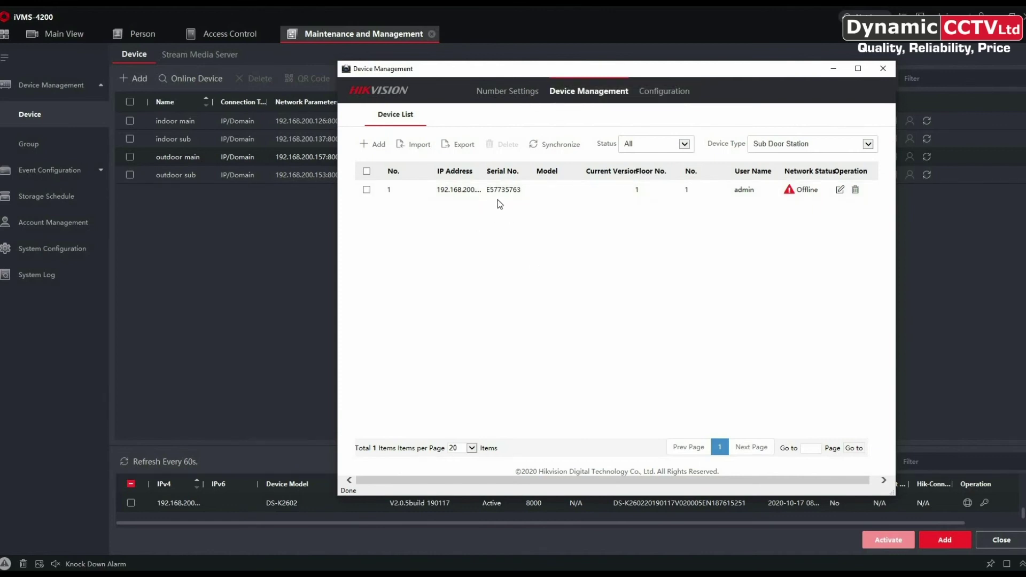
Synchronize the registered sub door station, then return to the outdoor main station's remote configuration.
{"action": "mouse_move", "coordinate": [794, 196]}
{"action": "left_click", "coordinate": [552, 149]}
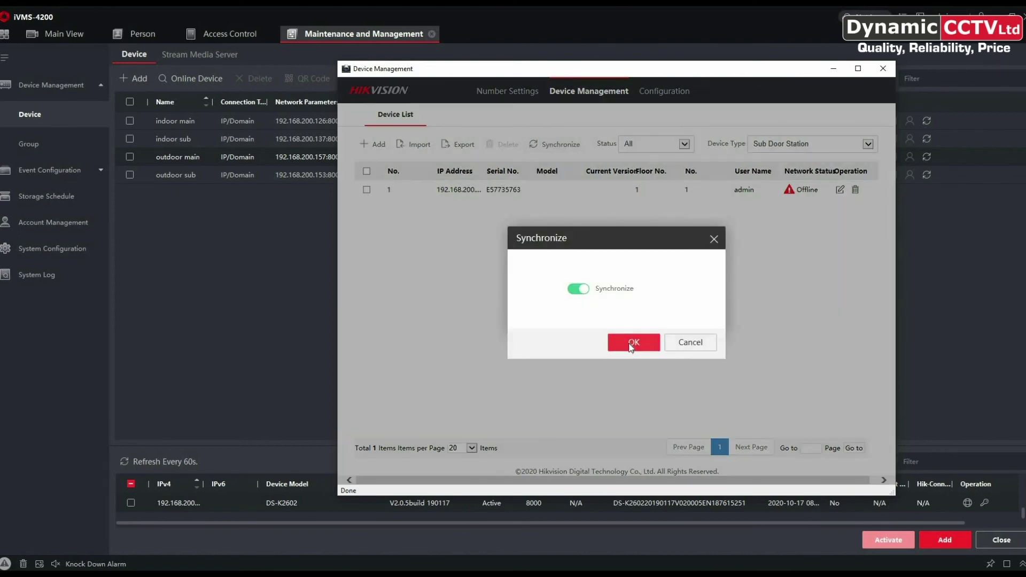
{"action": "left_click", "coordinate": [631, 345]}
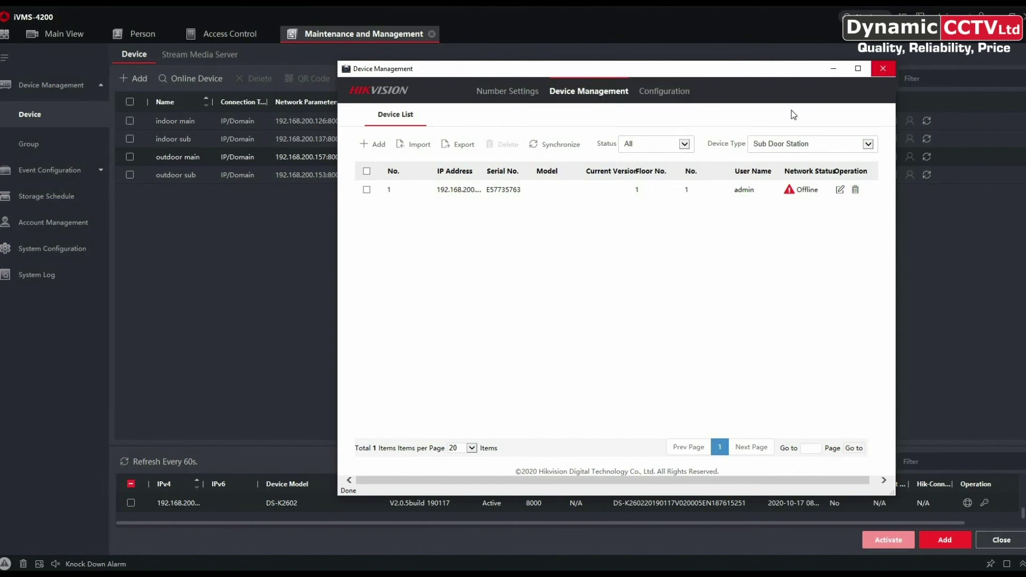
{"action": "left_click", "coordinate": [883, 68]}
{"action": "left_click", "coordinate": [876, 158]}
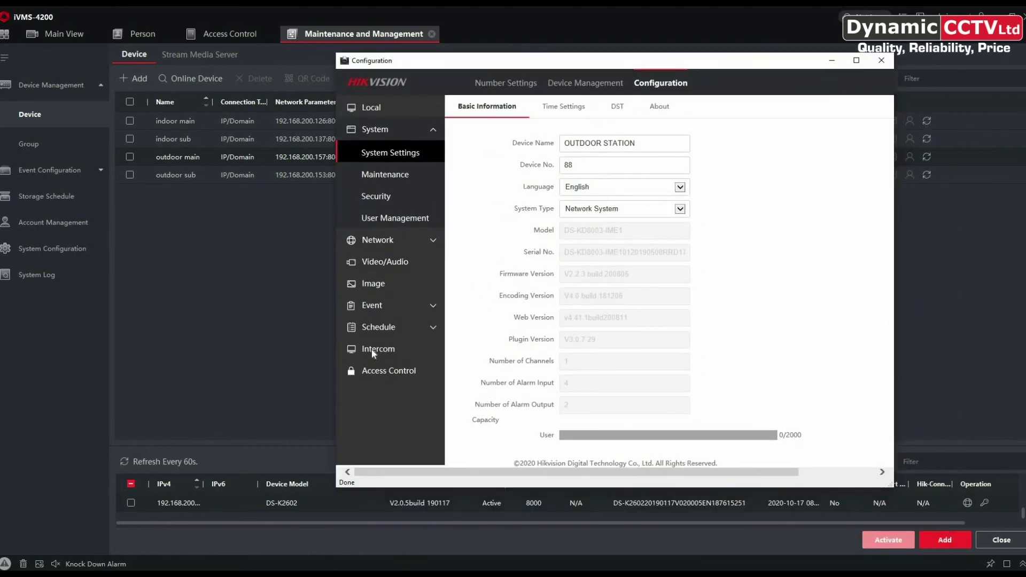
Show the sub door stations in the main station's device list to confirm E57735763 is Online.
{"action": "left_click", "coordinate": [371, 348]}
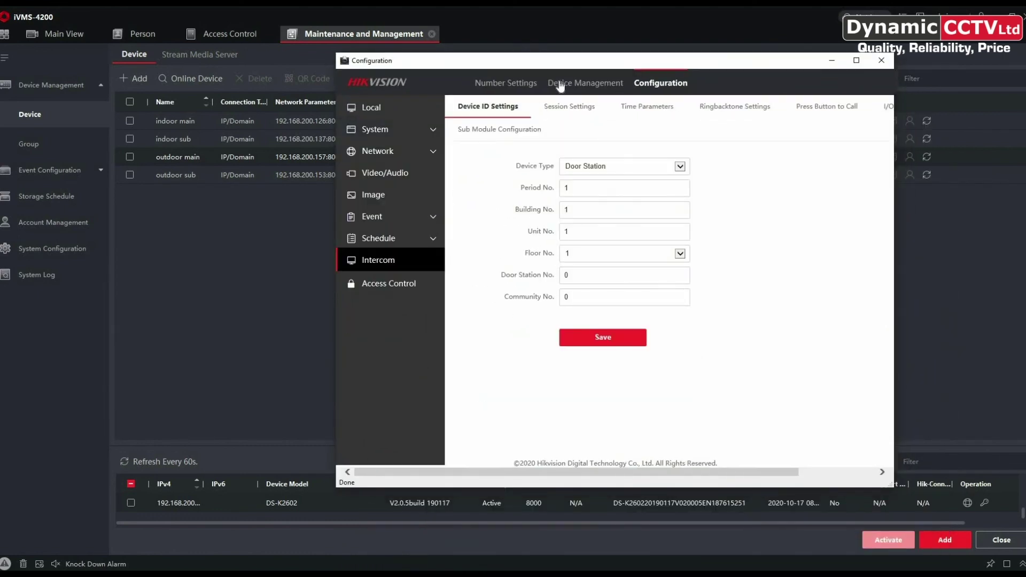
{"action": "left_click", "coordinate": [559, 84]}
{"action": "left_click", "coordinate": [867, 136]}
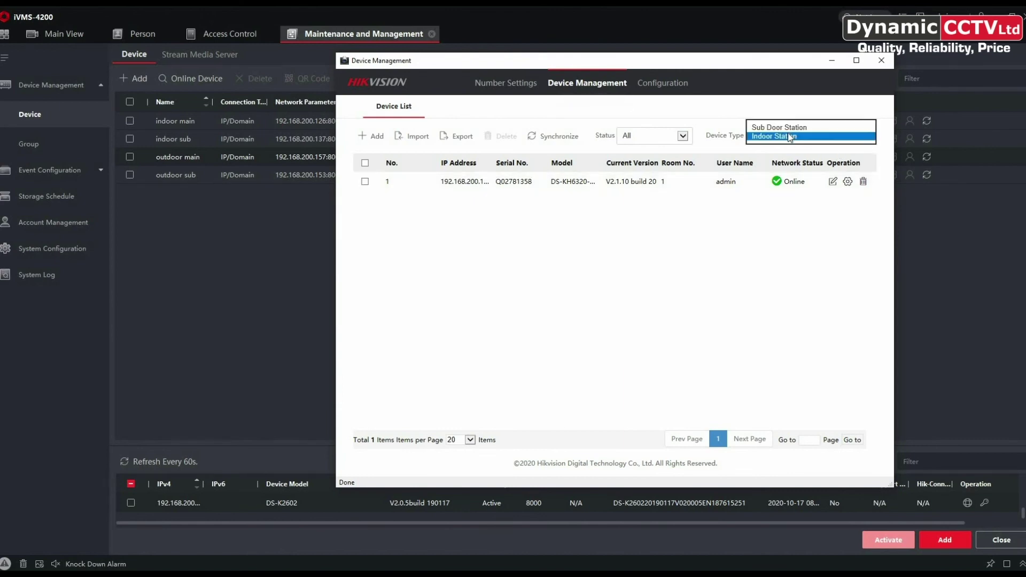
{"action": "left_click", "coordinate": [788, 130]}
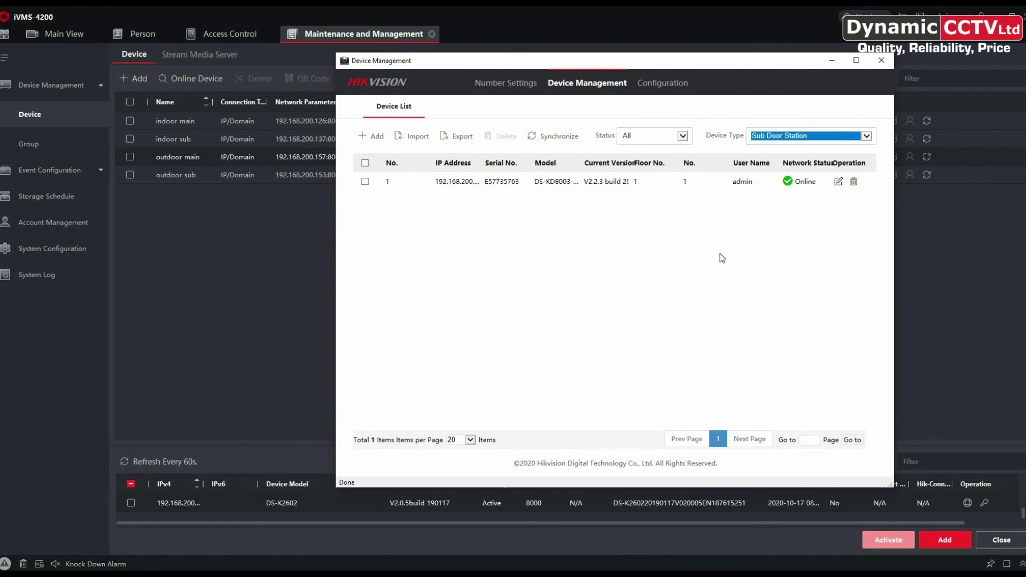
Switch the list to indoor stations, review one's configuration, and export the list to channelConfig.xls.
{"action": "left_click", "coordinate": [867, 136]}
{"action": "left_click", "coordinate": [784, 145]}
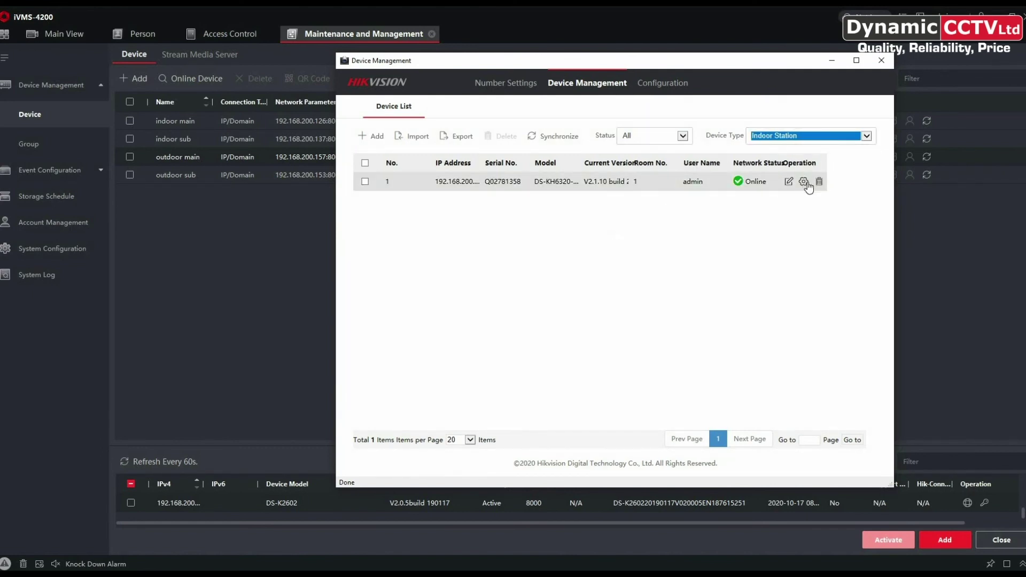
{"action": "left_click", "coordinate": [805, 181]}
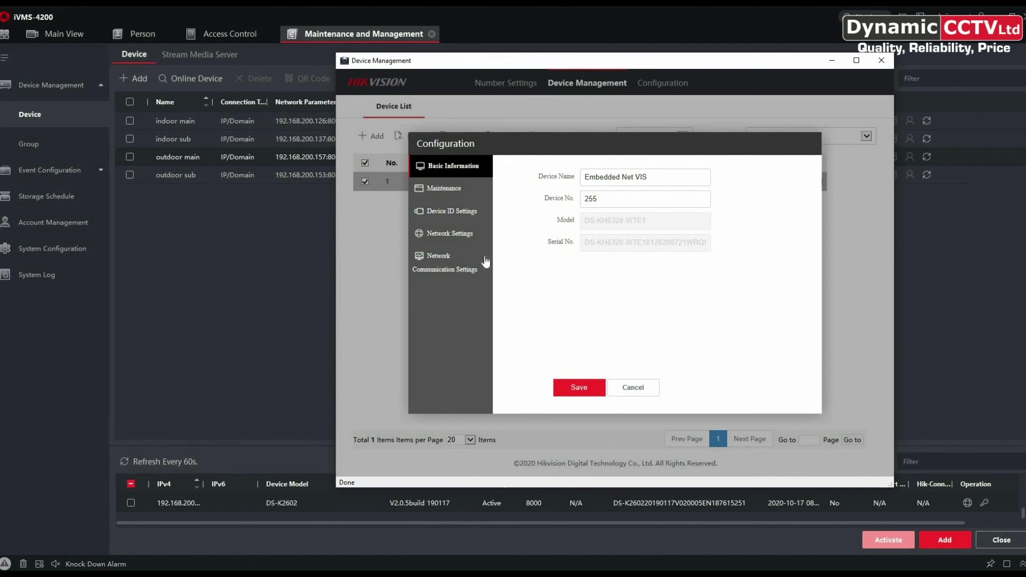
{"action": "left_click", "coordinate": [623, 394]}
{"action": "left_click", "coordinate": [462, 137]}
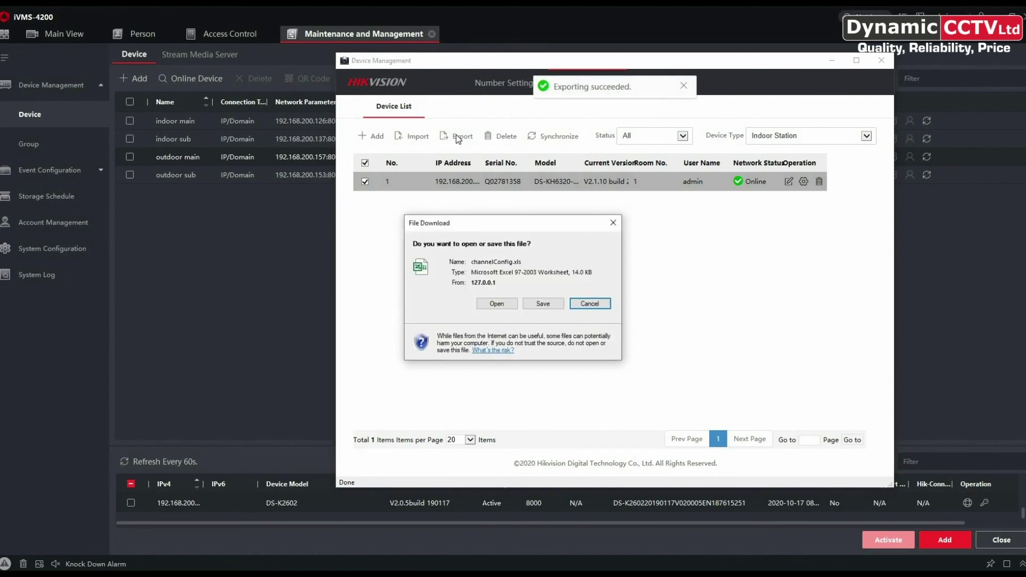
Open channelConfig.xls in Excel and review the Door Station and Indoor Station sheets.
{"action": "left_click", "coordinate": [497, 304]}
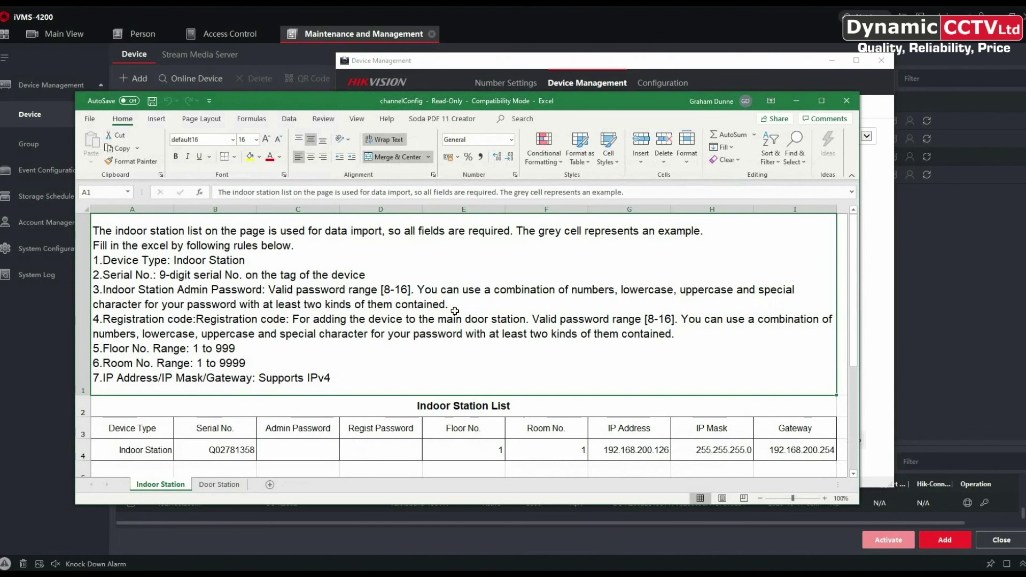
{"action": "left_click", "coordinate": [220, 485]}
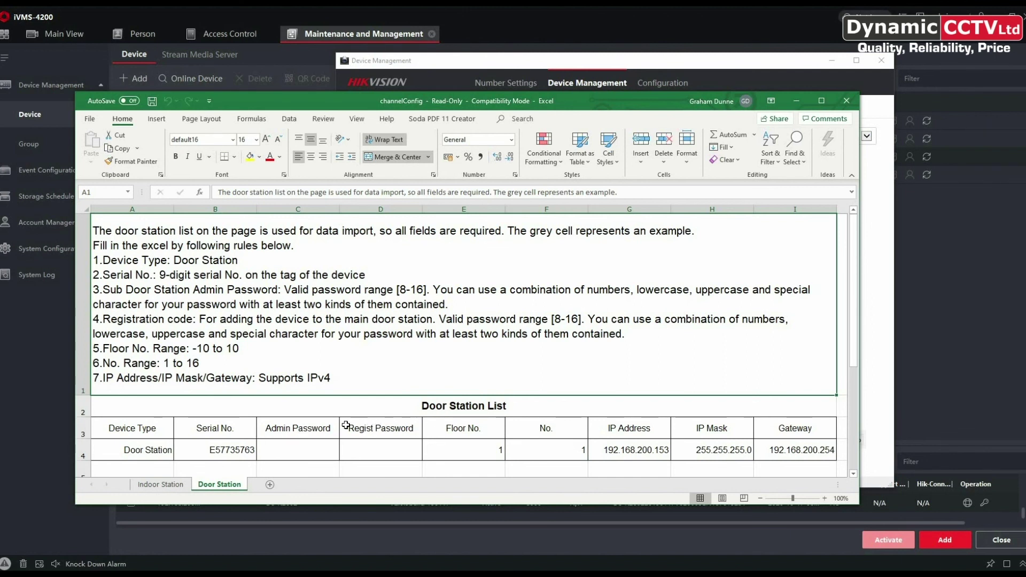
{"action": "left_click", "coordinate": [158, 486]}
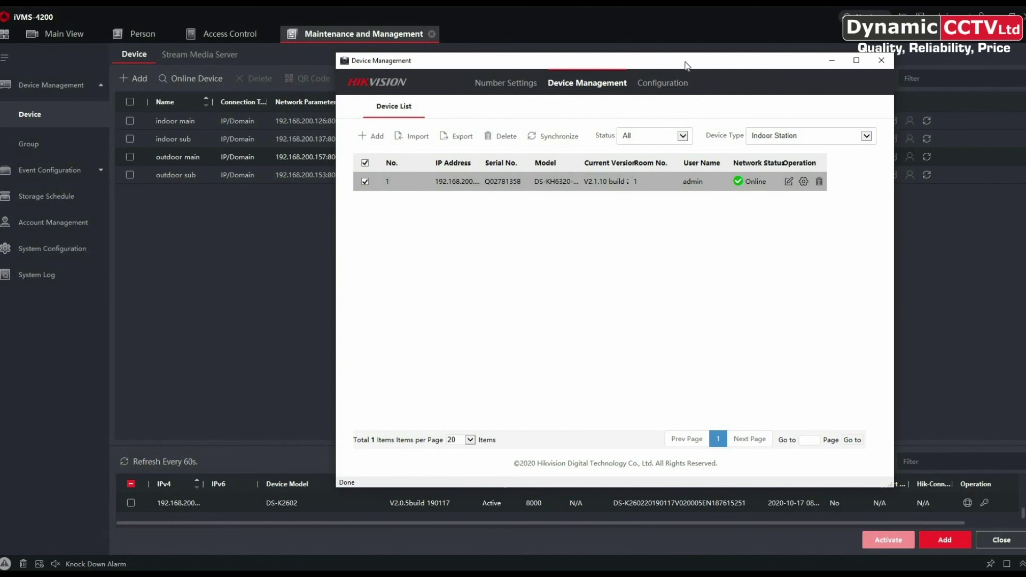
{"action": "left_click_drag", "start_coordinate": [688, 64], "coordinate": [692, 78]}
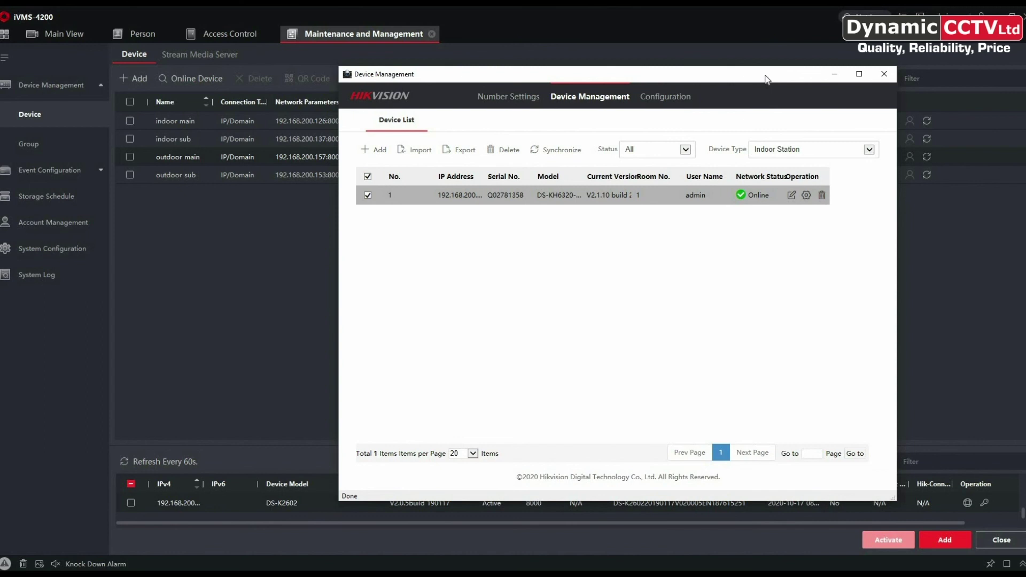